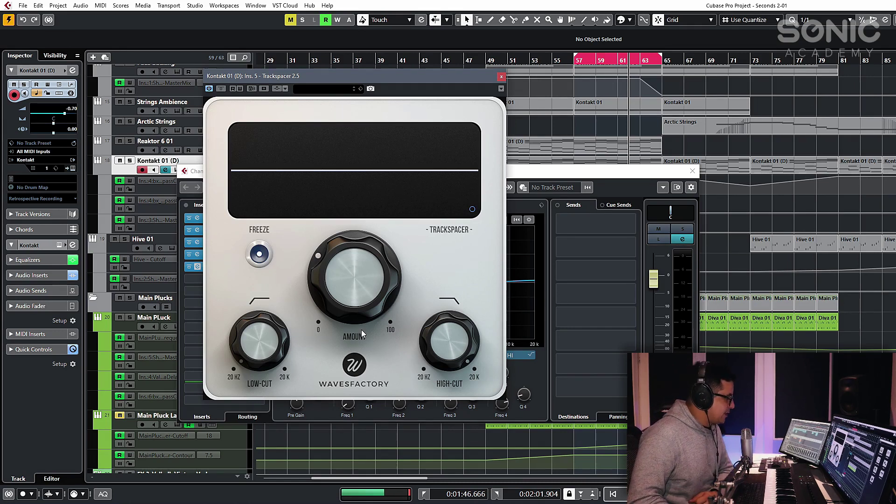
# - Turn Trackspacer's Amount down to a ratio of 0.0 %
pyautogui.moveTo(355, 265)
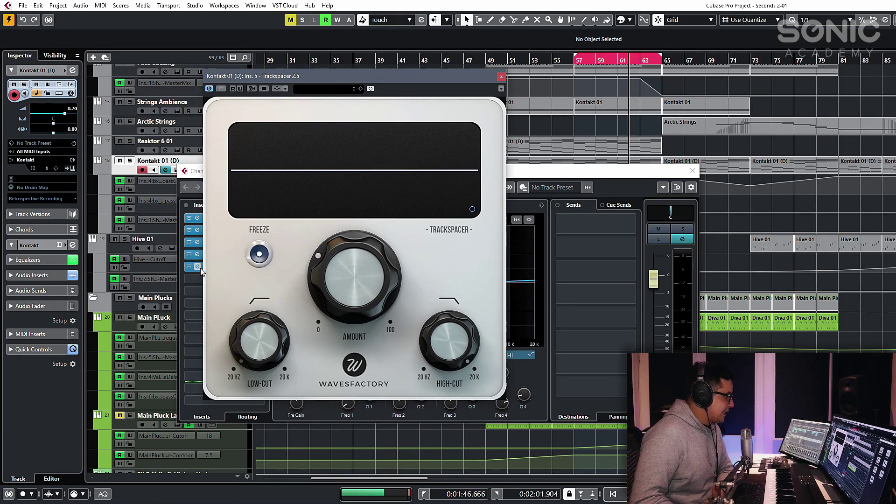
pyautogui.moveTo(351, 321)
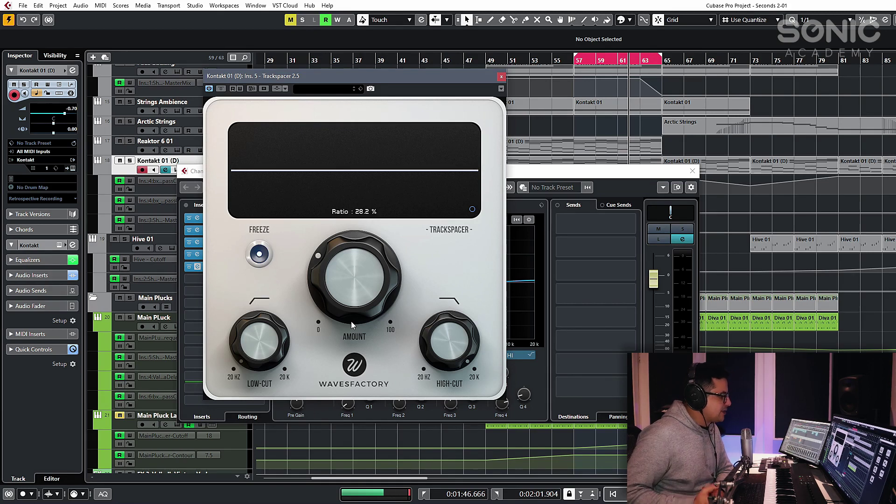
pyautogui.moveTo(351, 321); pyautogui.dragTo(374, 339)
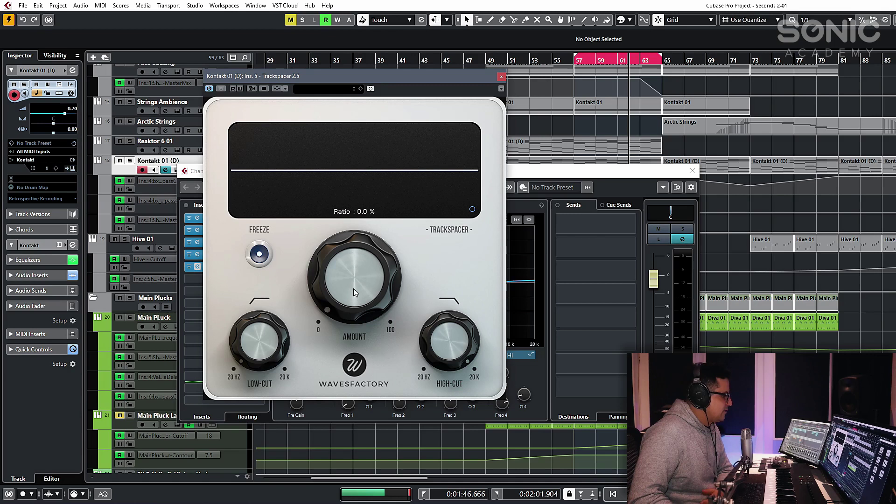
pyautogui.moveTo(363, 279); pyautogui.dragTo(374, 384)
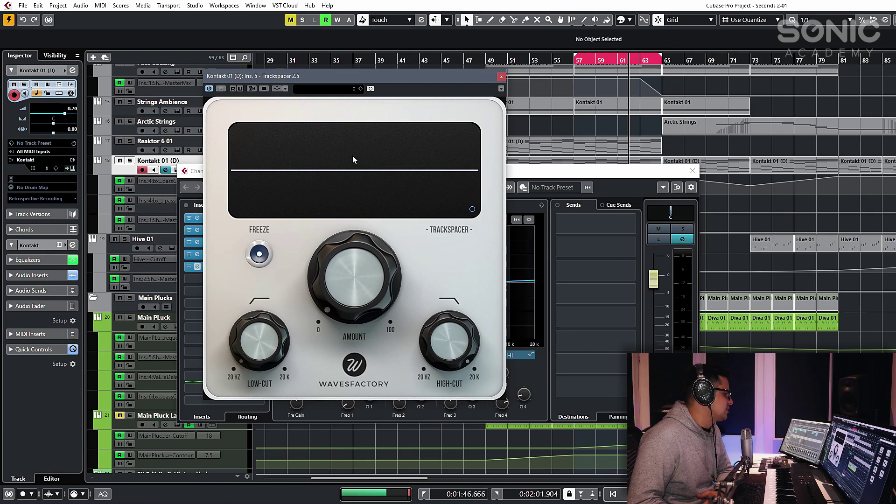
# - Switch off Freeze in Trackspacer
pyautogui.click(259, 252)
pyautogui.click(262, 256)
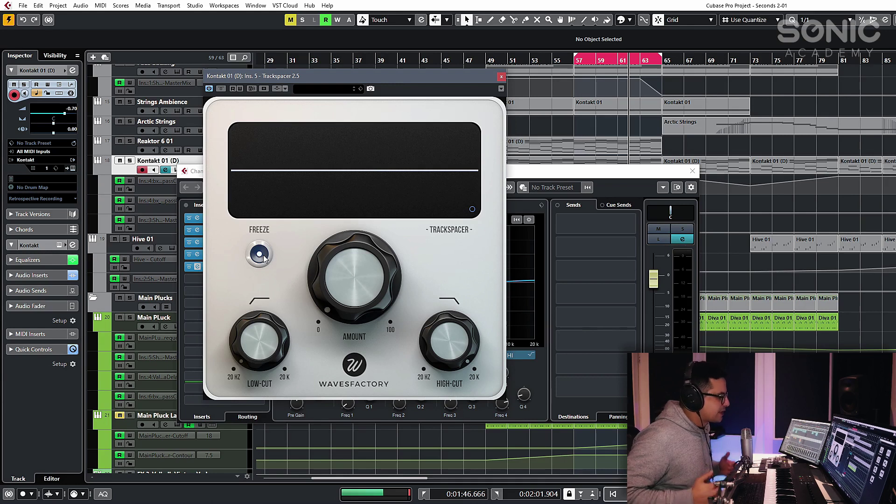
pyautogui.click(259, 255)
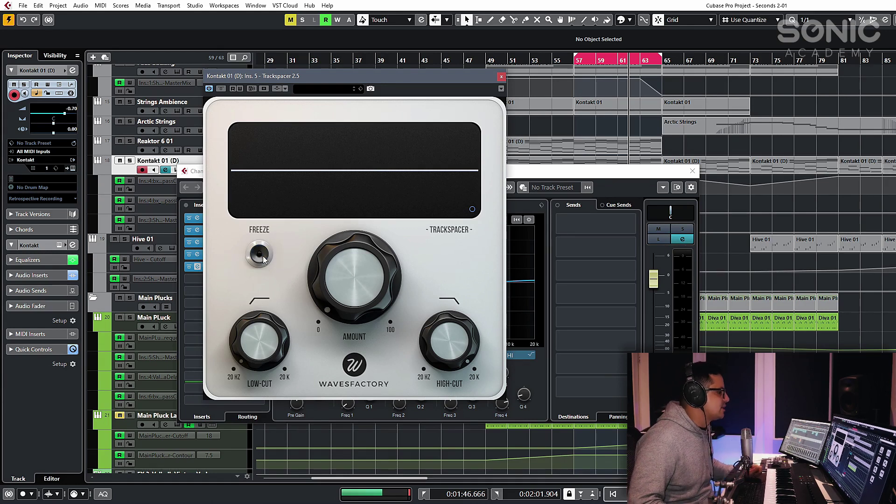
# - Open Trackspacer's Advanced Panel, explore its Pan, L/R and M/S, Attack, Release and Sidechain controls, and close the panel
pyautogui.click(472, 210)
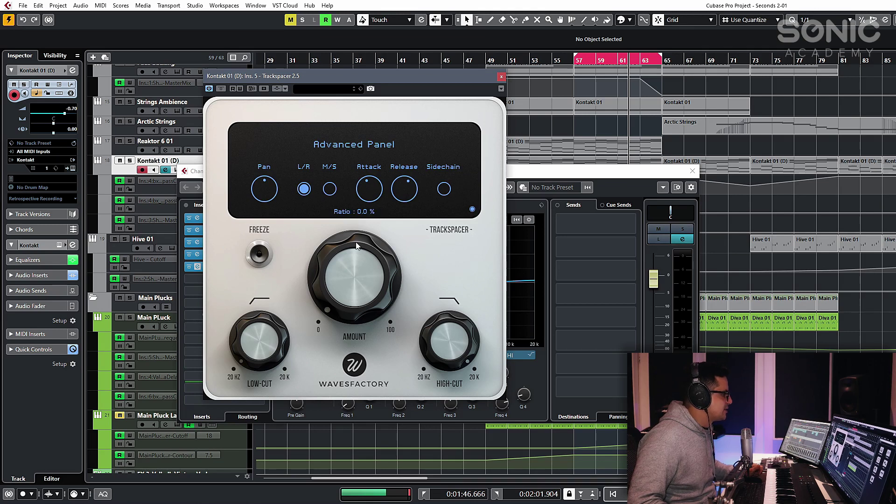
pyautogui.moveTo(260, 183)
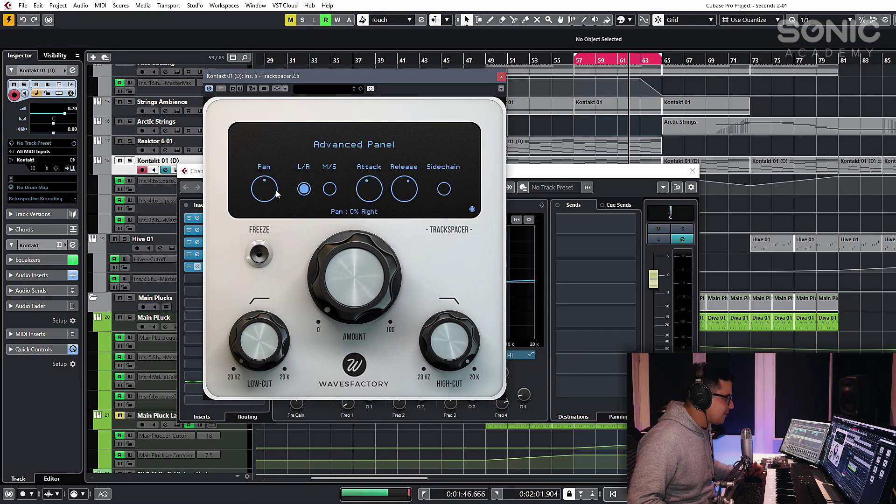
pyautogui.click(330, 190)
pyautogui.moveTo(278, 192)
pyautogui.moveTo(278, 192); pyautogui.dragTo(304, 103)
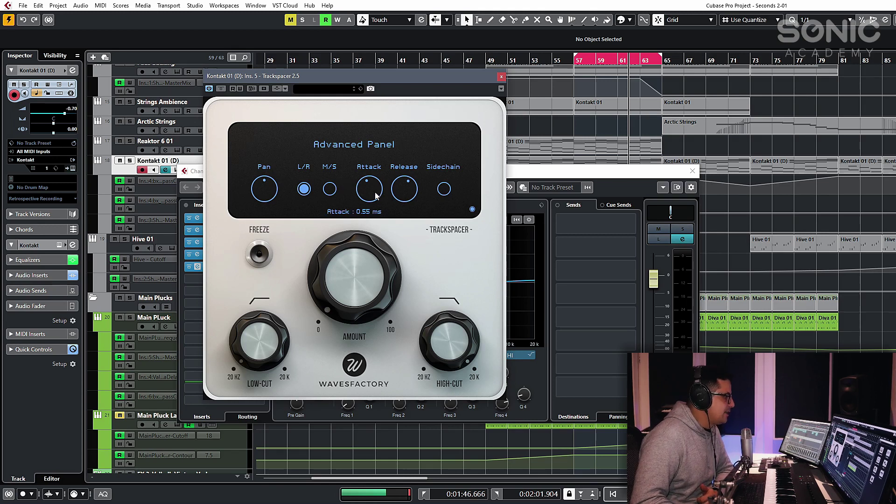
pyautogui.scroll(-1, 417, 185)
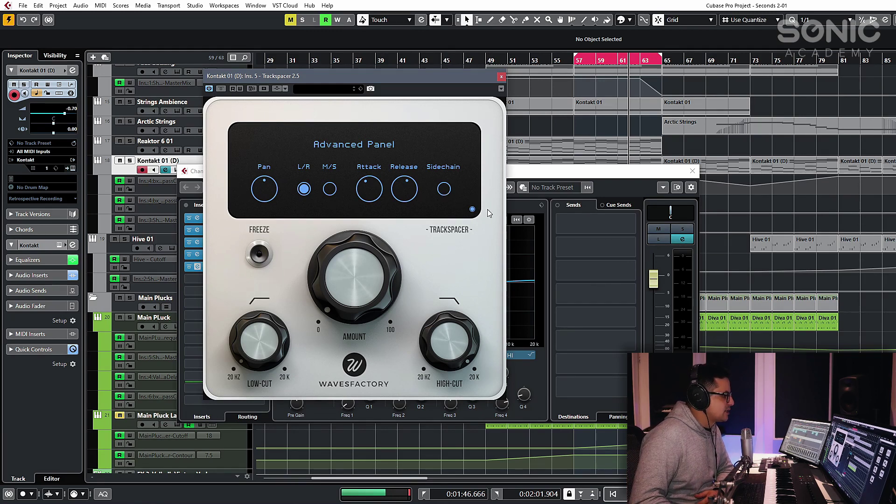
pyautogui.click(472, 210)
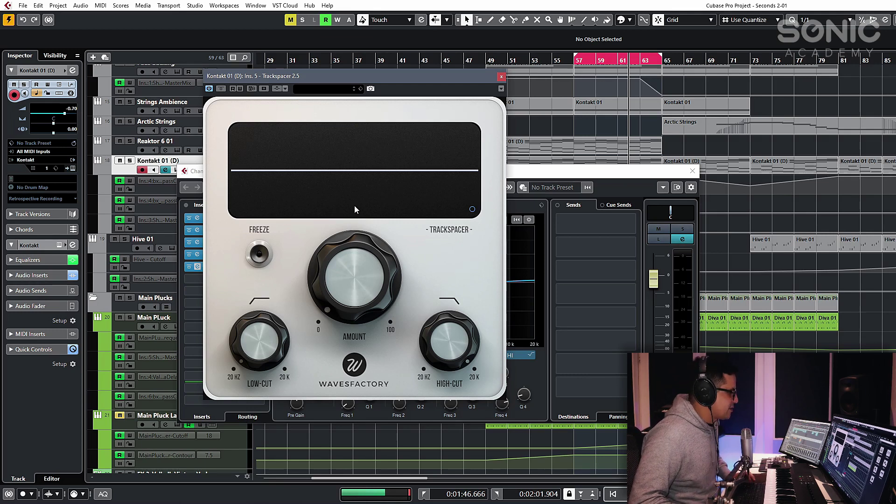
# - Close the Trackspacer and channel settings windows, select the Kontakt 01 (D) part starting at bar 45, and place the playhead at bar 56
pyautogui.click(501, 76)
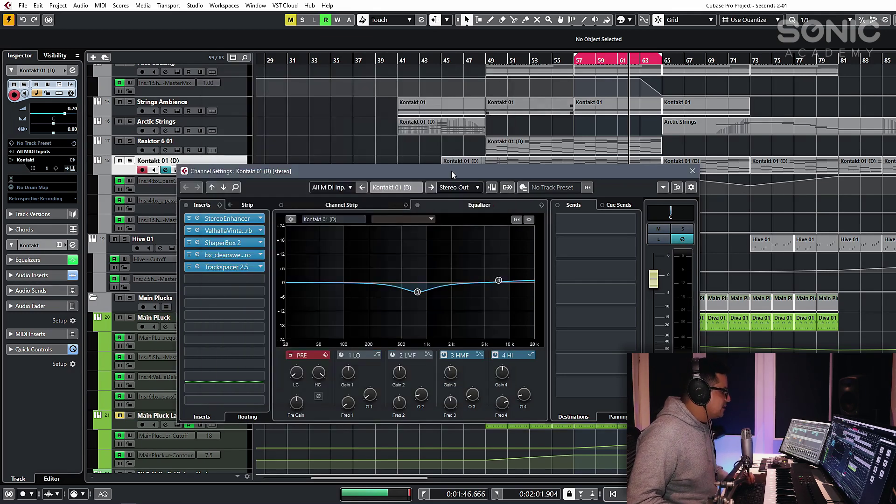
pyautogui.click(692, 171)
pyautogui.click(595, 165)
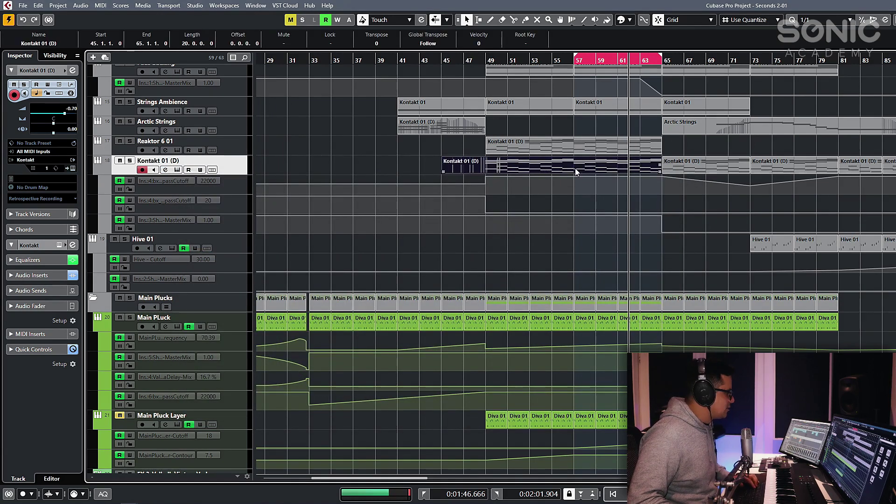
pyautogui.click(563, 61)
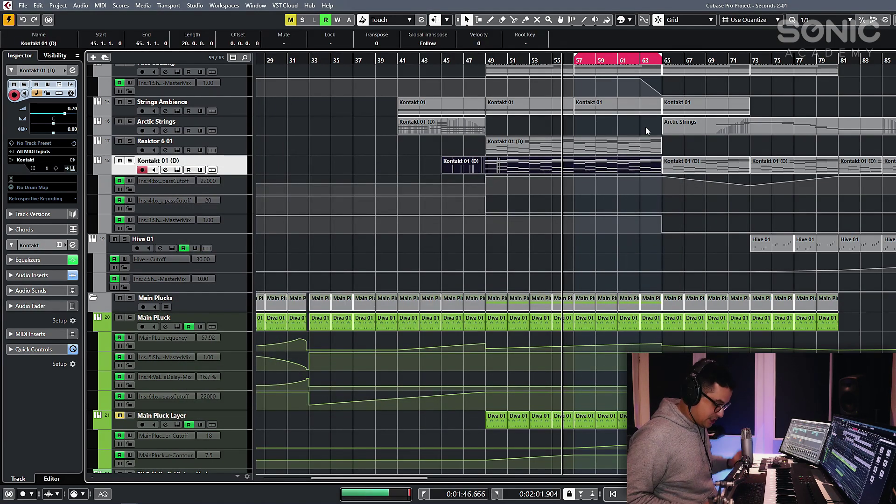
# - Look over the whole arrangement, from the Kontakt 01 (D) track down to the vocal tracks
pyautogui.hscroll(-3, 645, 127)
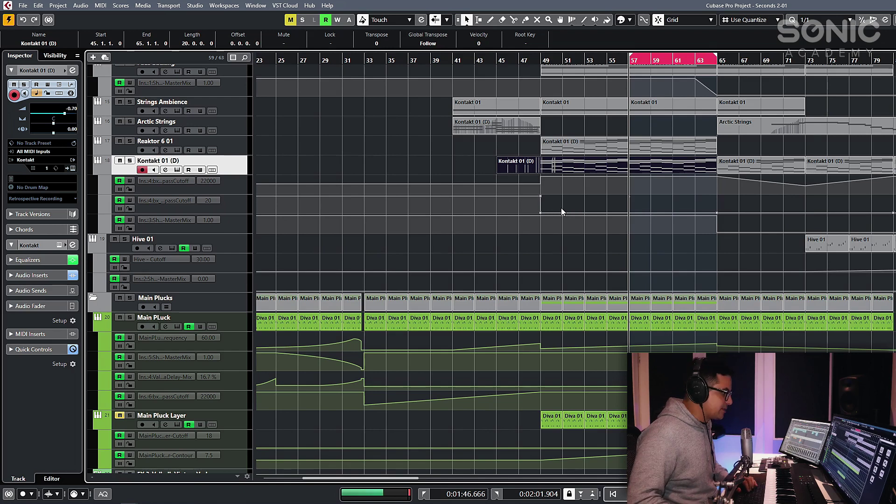
pyautogui.press('g')
pyautogui.press('g')
pyautogui.press('g')
pyautogui.press('g')
pyautogui.press('g')
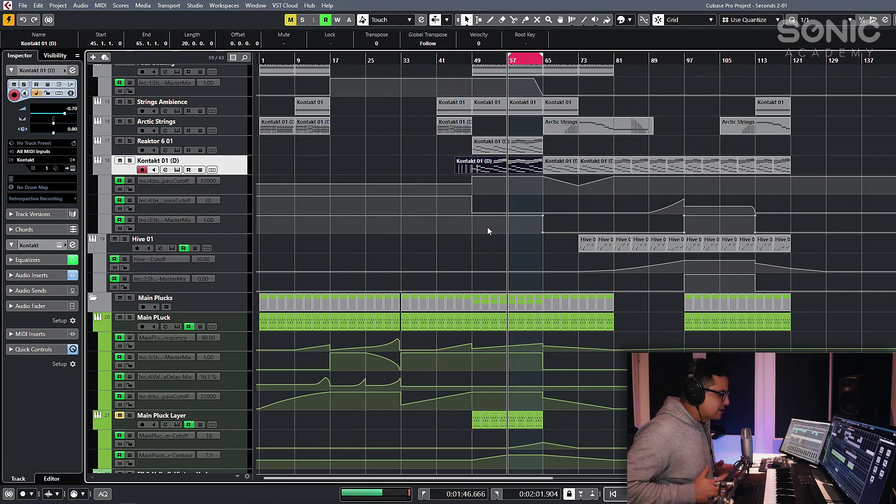
pyautogui.scroll(-3, 487, 227)
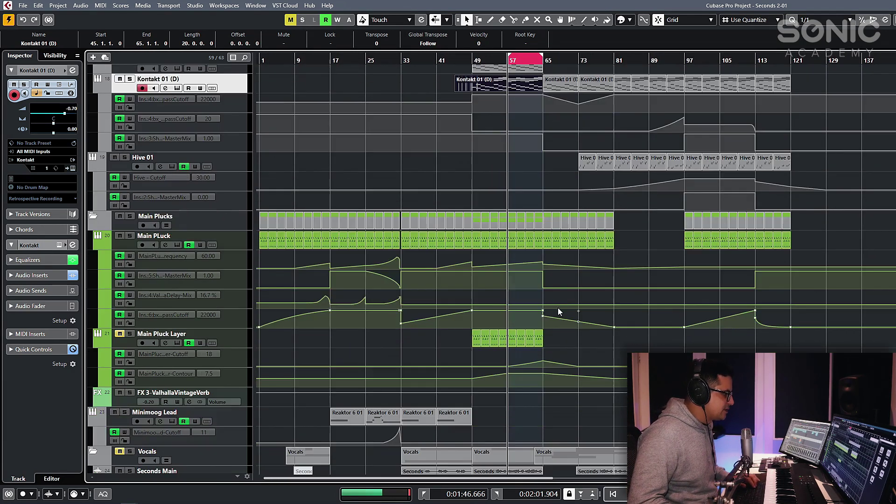
pyautogui.scroll(-3, 530, 249)
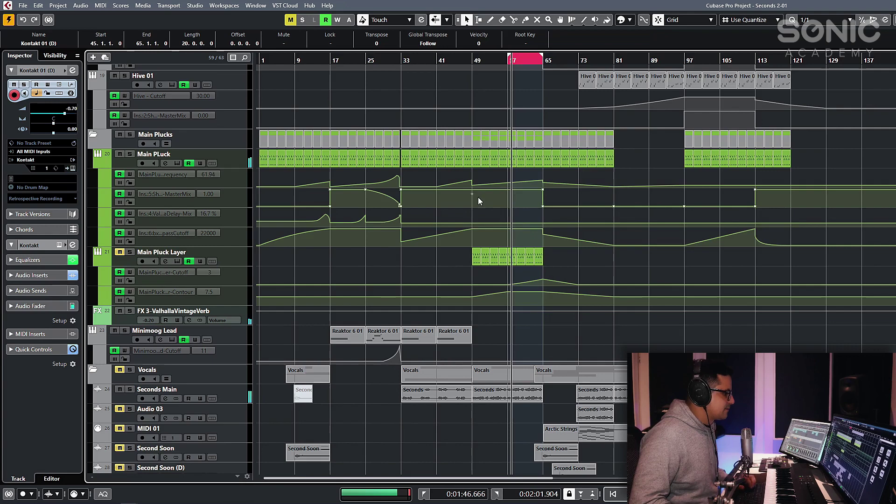
# - Shorten the loop range so it runs from bar 57 to bar 61
pyautogui.scroll(3, 478, 202)
pyautogui.press('h')
pyautogui.press('h')
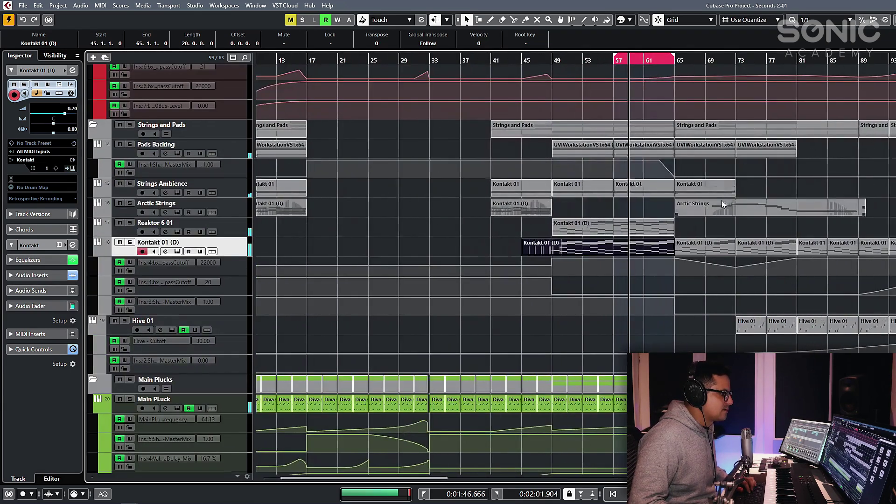
pyautogui.press('h')
pyautogui.press('h')
pyautogui.press('h')
pyautogui.scroll(-2, 696, 178)
pyautogui.press('h')
pyautogui.scroll(2, 661, 179)
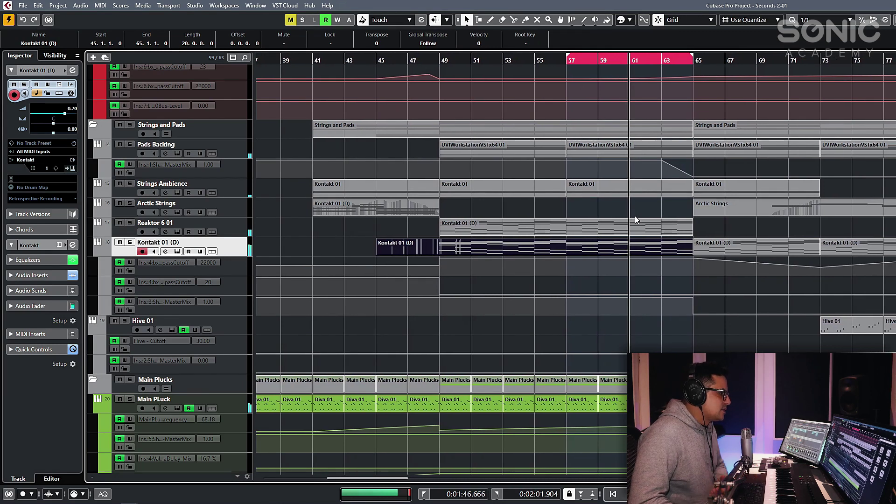
pyautogui.moveTo(693, 57); pyautogui.dragTo(629, 58)
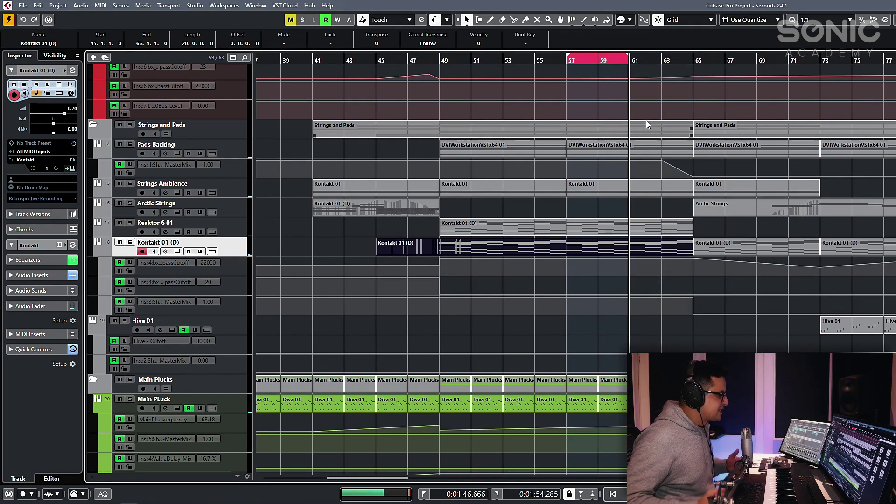
# - Open the channel settings of the Kontakt 01 (D) track and solo it
pyautogui.scroll(-4, 537, 336)
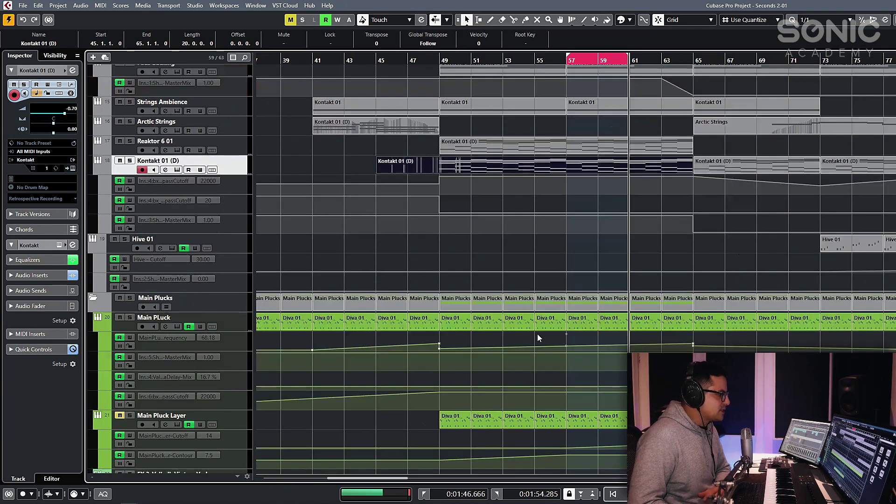
pyautogui.scroll(-4, 447, 221)
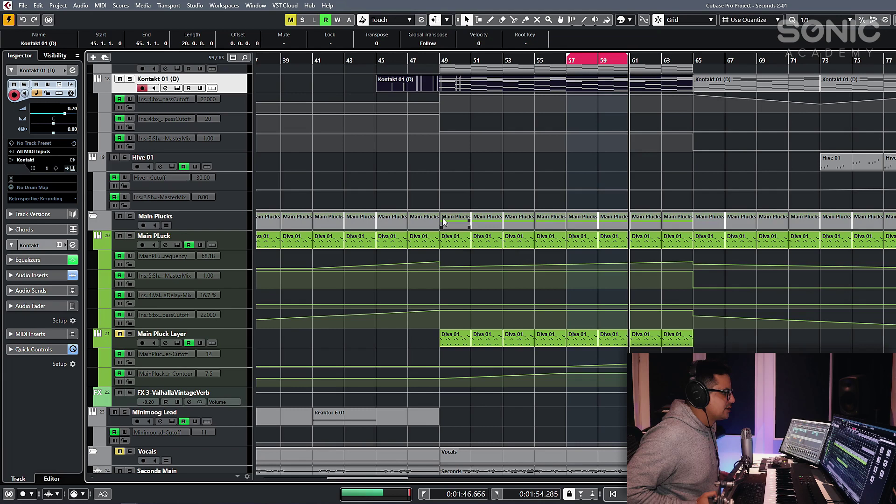
pyautogui.click(166, 89)
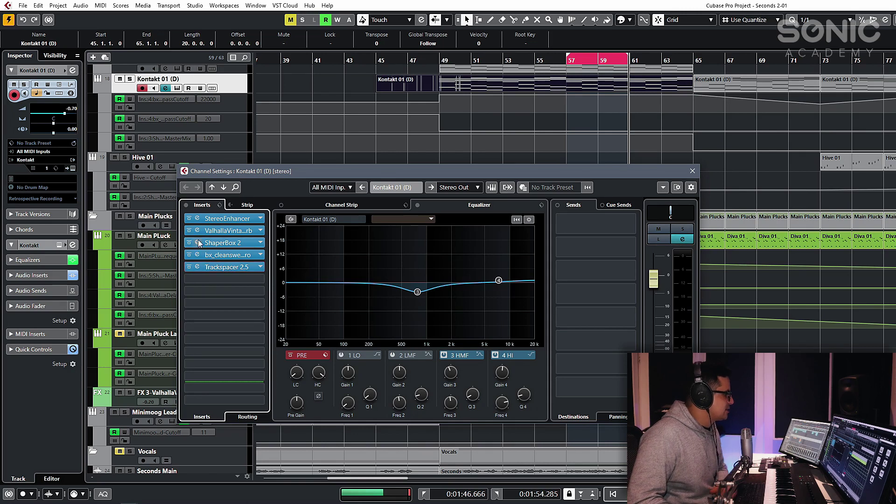
pyautogui.click(683, 229)
# - Audition the soloed Kontakt 01 (D) loop with Trackspacer active and bypassed, stop playback, and reactivate the plug-in
pyautogui.press('space')
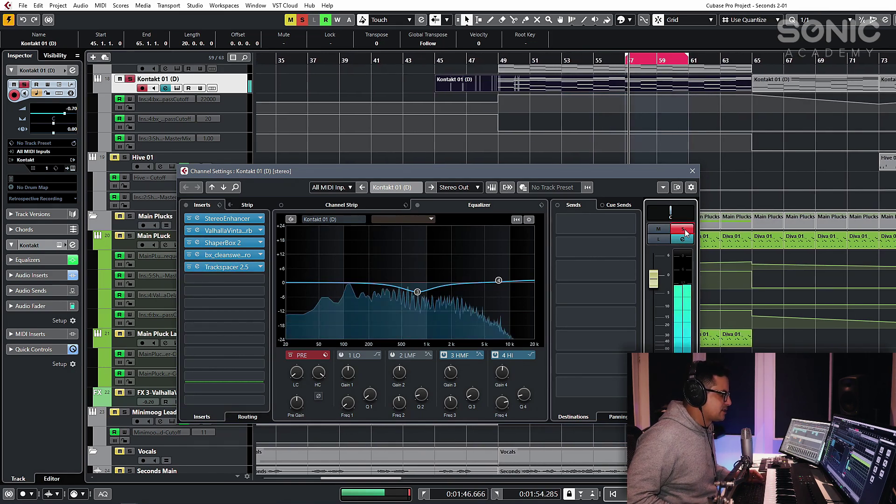
pyautogui.click(189, 267)
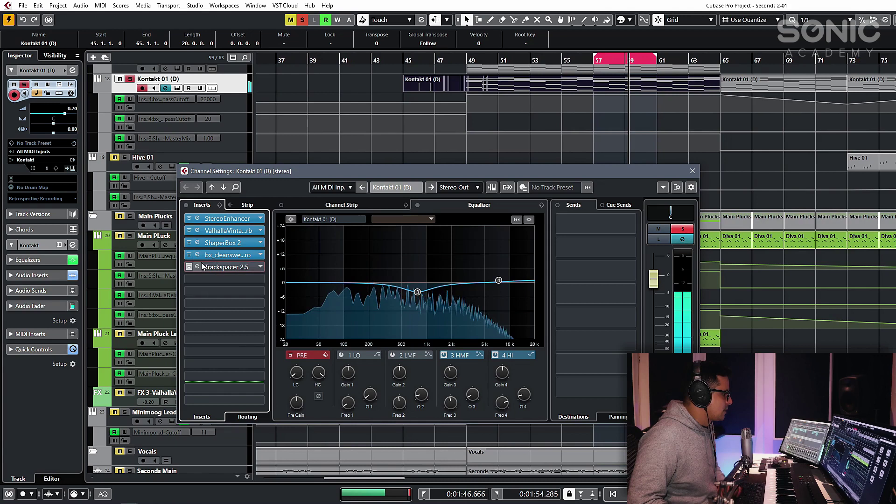
pyautogui.press('space')
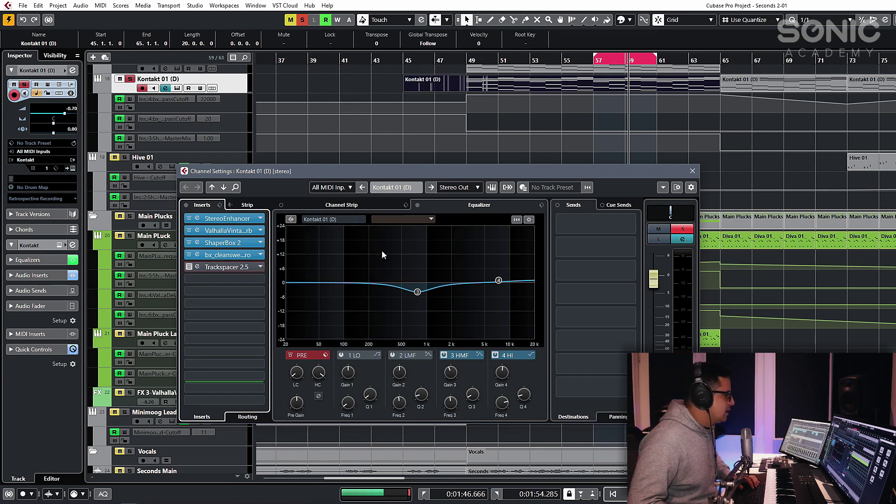
pyautogui.click(189, 267)
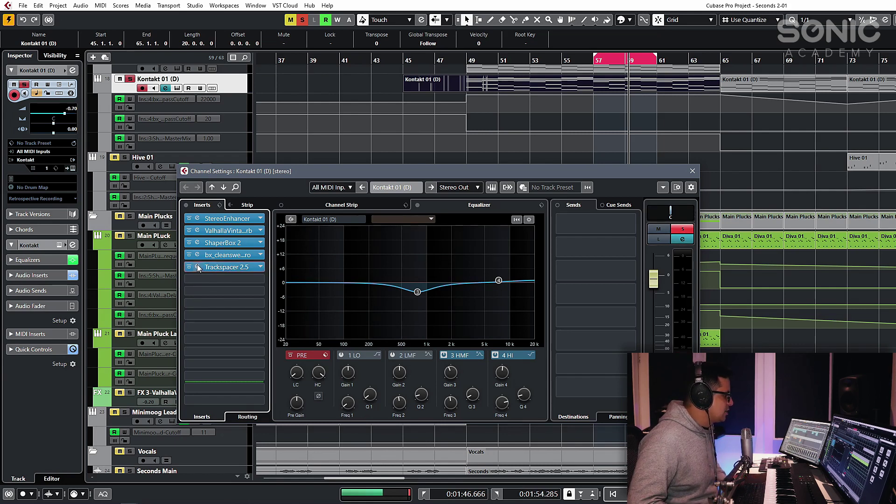
# - Open the Trackspacer insert on Kontakt 01 (D), activate its side-chain, and show the side-chain input settings
pyautogui.click(197, 265)
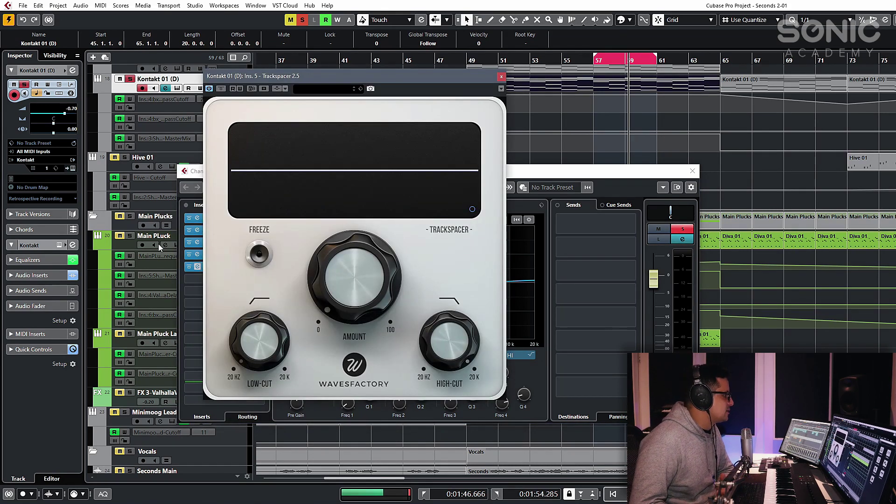
pyautogui.click(276, 89)
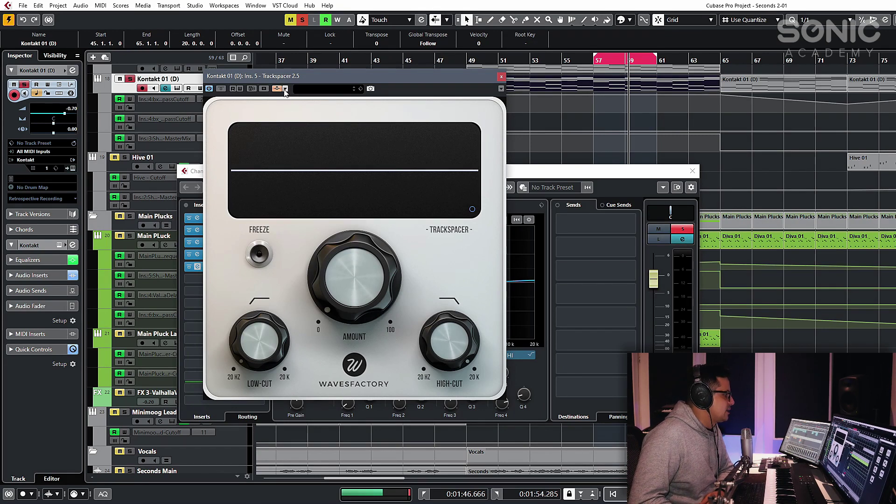
pyautogui.click(285, 88)
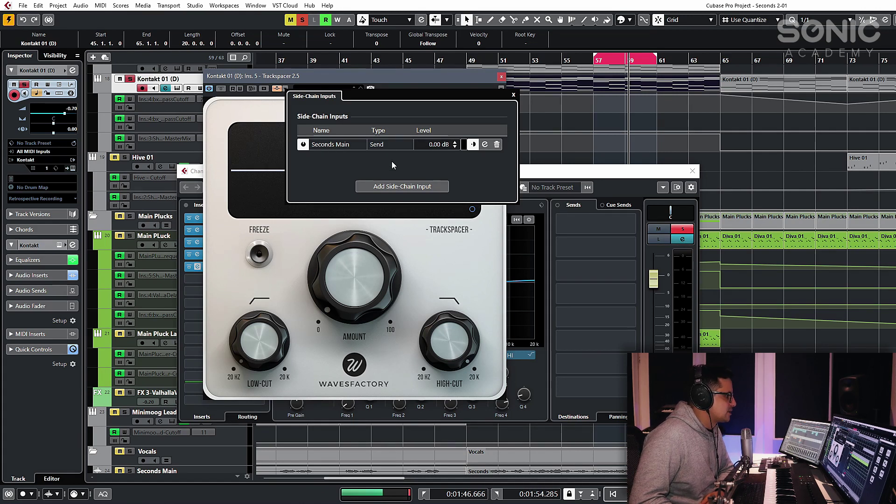
# - Browse the tracks available as Trackspacer side-chain sources, dismiss the list, and close the side-chain input settings
pyautogui.click(378, 183)
pyautogui.scroll(-5, 425, 267)
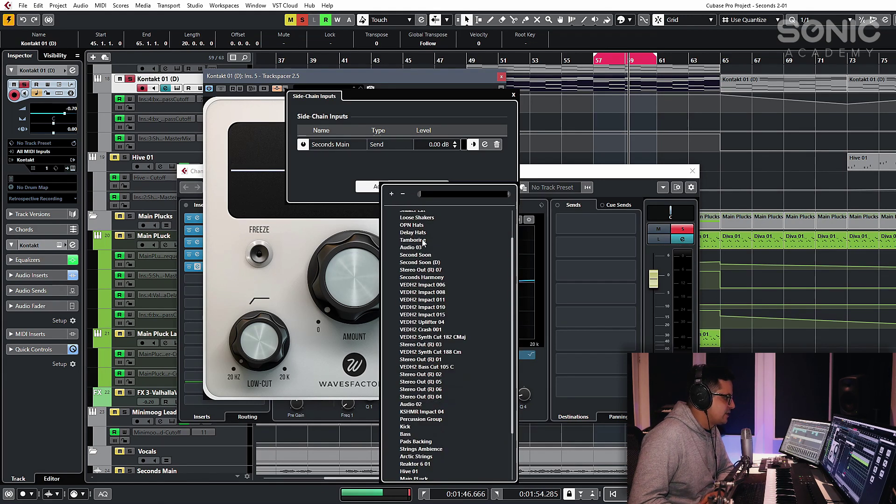
pyautogui.scroll(5, 425, 267)
pyautogui.click(423, 174)
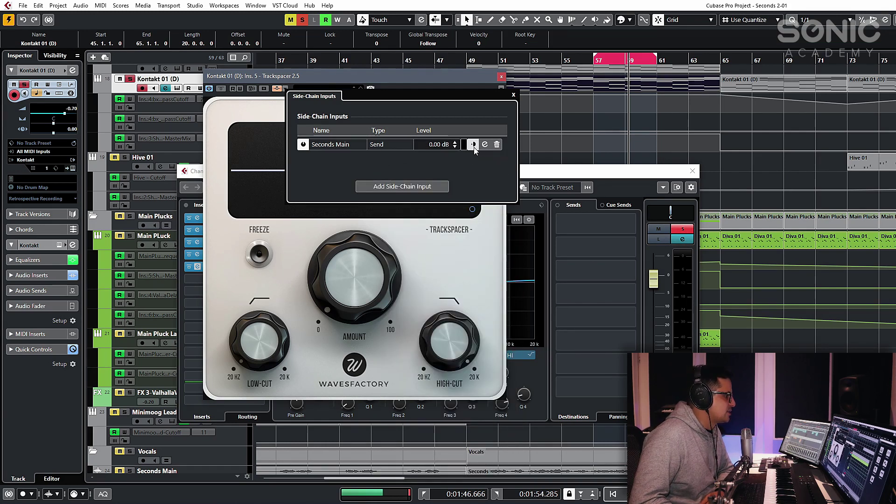
pyautogui.click(514, 96)
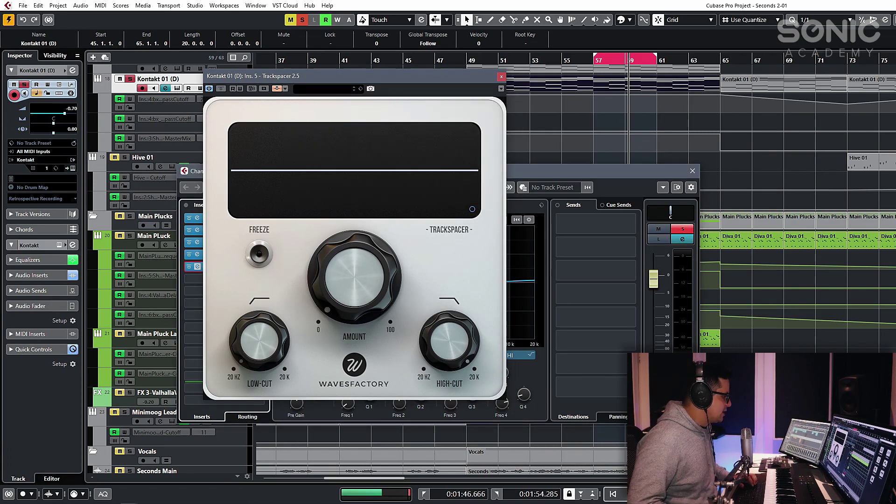
# - Solo the Seconds Main vocal track in addition to Kontakt 01 (D), and return to the Kontakt 01 (D) track
pyautogui.scroll(-7, 118, 220)
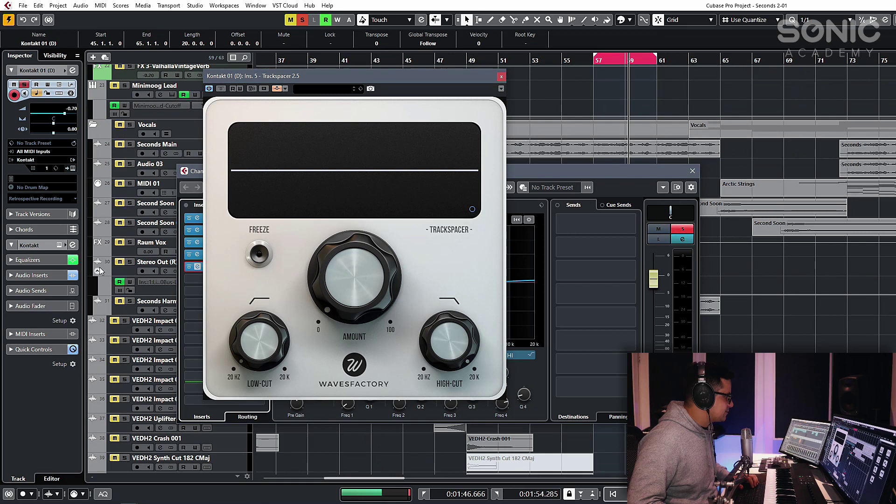
pyautogui.click(130, 144)
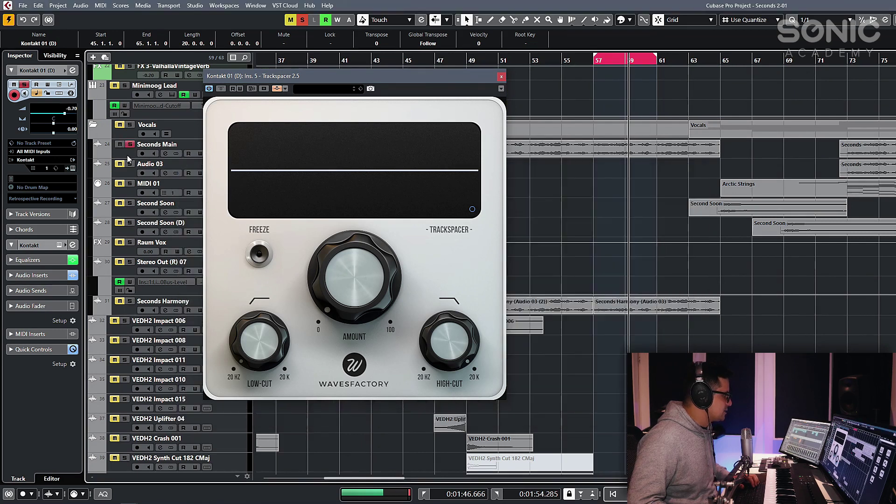
pyautogui.scroll(2, 133, 178)
pyautogui.scroll(7, 127, 183)
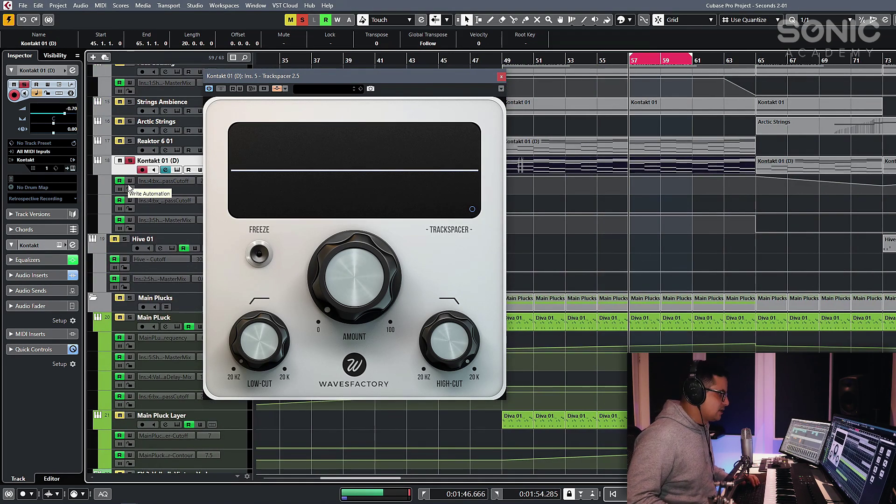
# - Play the soloed loop while raising Trackspacer's Amount from zero to about 60%, and stop playback
pyautogui.press('space')
pyautogui.moveTo(358, 279)
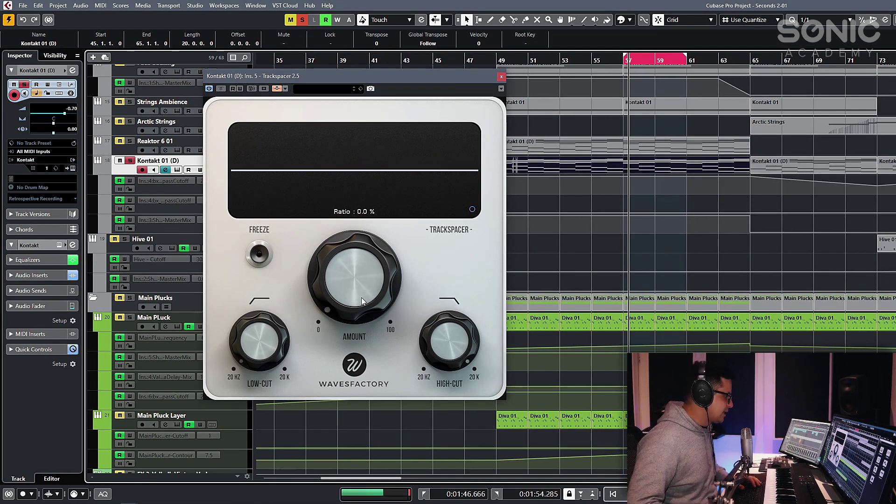
pyautogui.press('space')
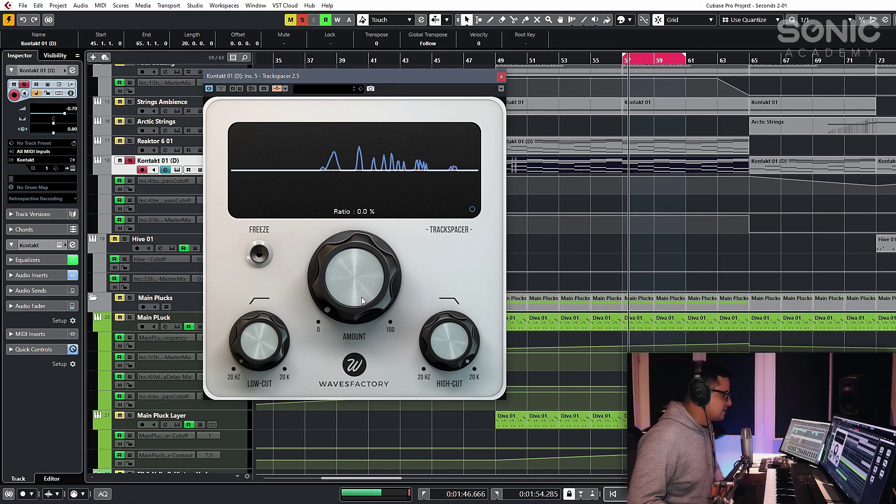
pyautogui.moveTo(348, 296); pyautogui.dragTo(361, 123)
pyautogui.moveTo(402, 275)
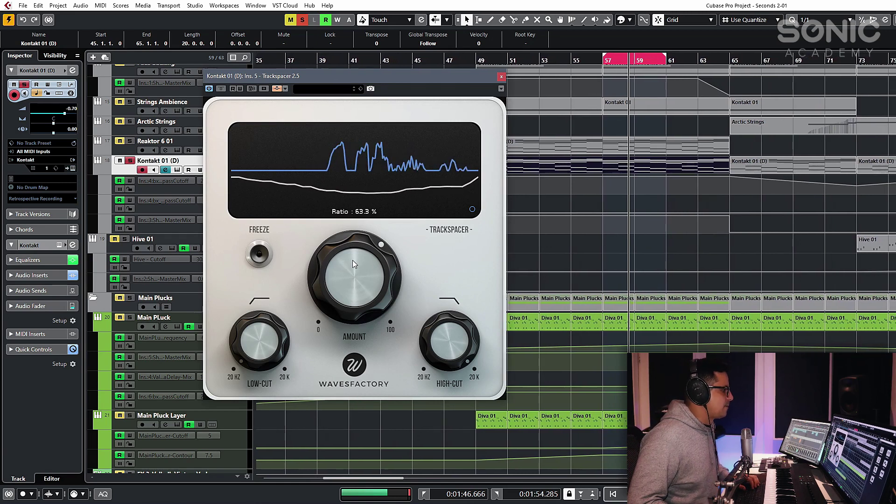
pyautogui.moveTo(354, 259); pyautogui.dragTo(351, 267)
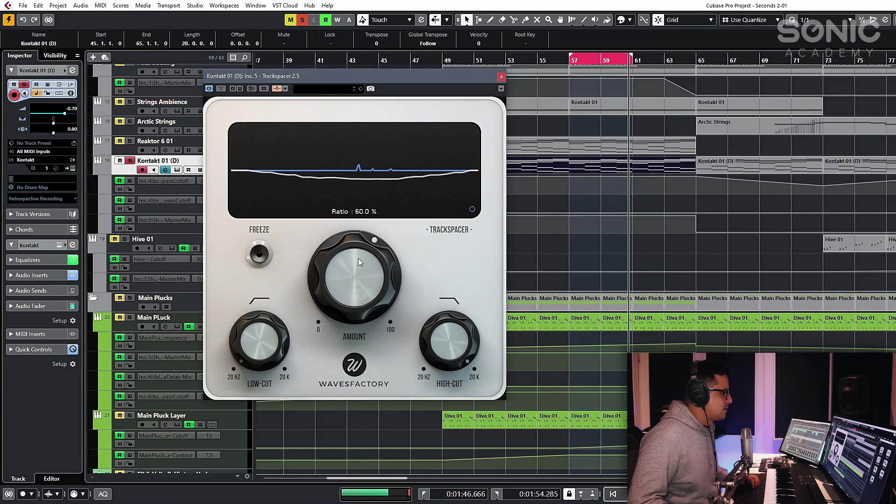
pyautogui.press('space')
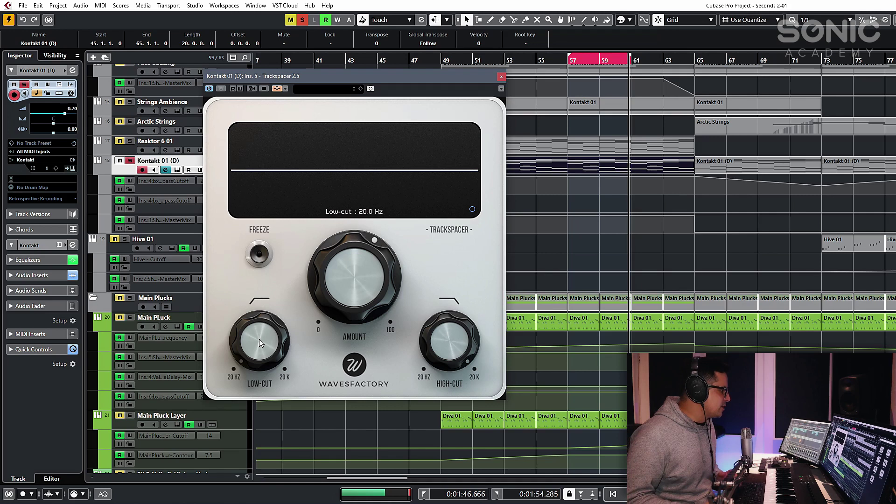
# - Reset Trackspacer's Amount to 0%, return to the loop start, and set the Low-Cut to about 700 Hz
pyautogui.moveTo(390, 256); pyautogui.dragTo(384, 369)
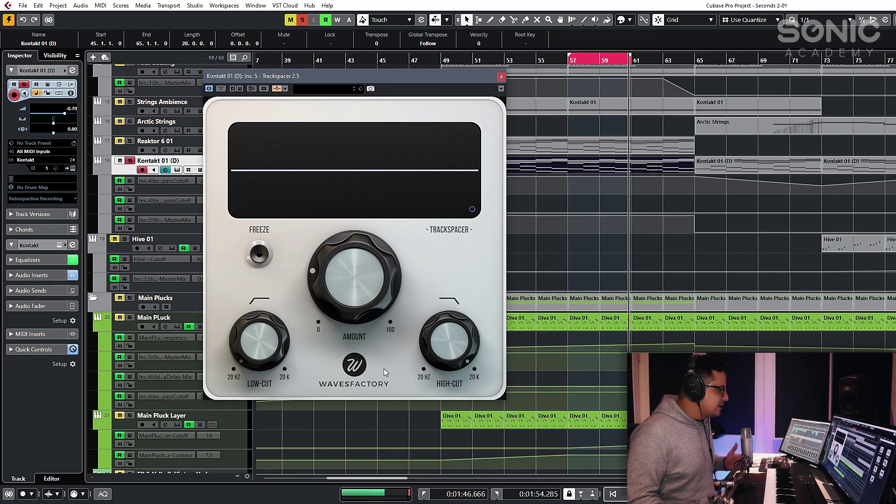
pyautogui.moveTo(356, 302); pyautogui.dragTo(359, 333)
pyautogui.moveTo(277, 365)
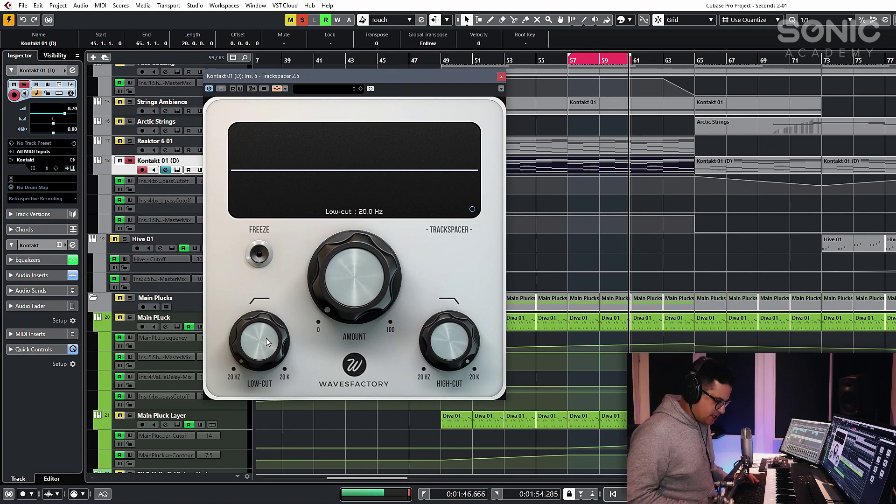
pyautogui.press('KP_1')
pyautogui.moveTo(267, 365); pyautogui.dragTo(256, 318)
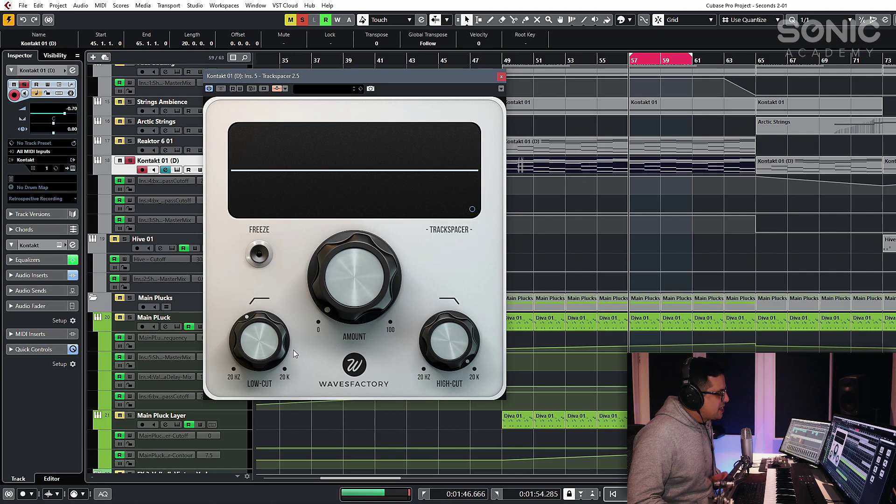
pyautogui.moveTo(277, 360)
pyautogui.mouseDown()
pyautogui.moveTo(278, 368)
pyautogui.moveTo(277, 345)
pyautogui.mouseUp()
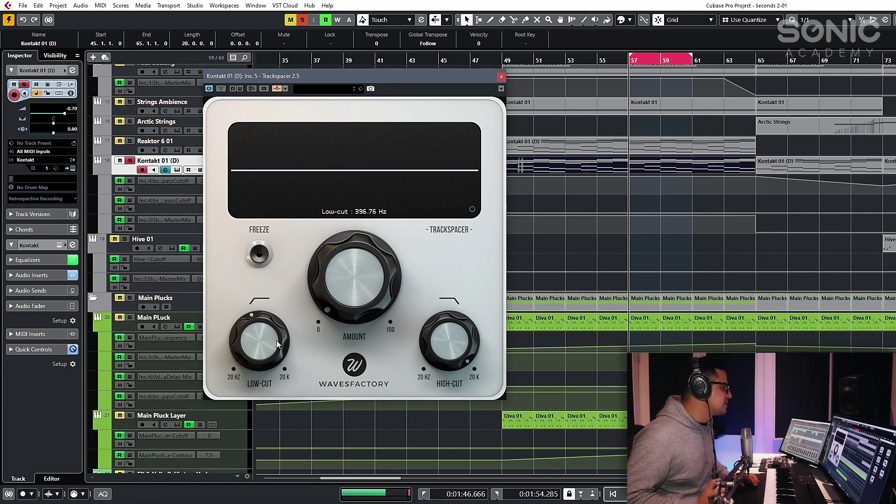
pyautogui.moveTo(277, 344); pyautogui.dragTo(284, 320)
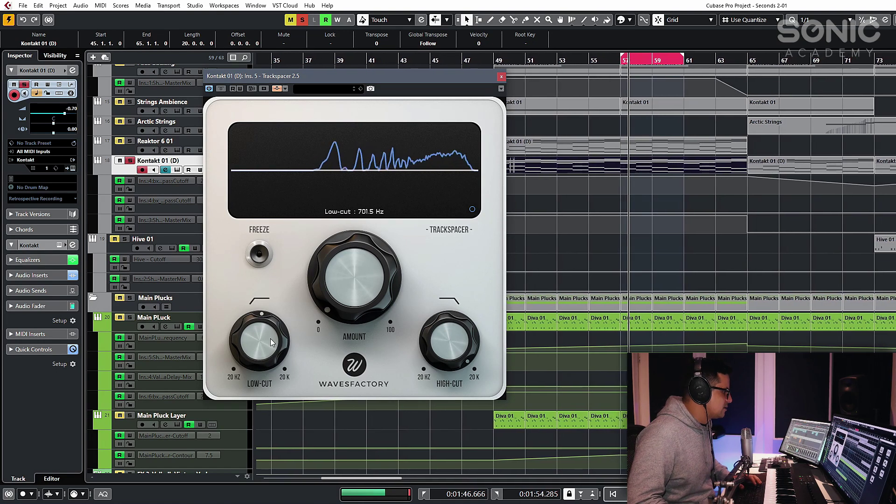
# - Set Trackspacer's Amount to about 23% and lower the Low-Cut slightly during playback
pyautogui.moveTo(369, 261); pyautogui.dragTo(374, 220)
pyautogui.moveTo(267, 332); pyautogui.dragTo(266, 340)
pyautogui.moveTo(363, 296); pyautogui.dragTo(363, 290)
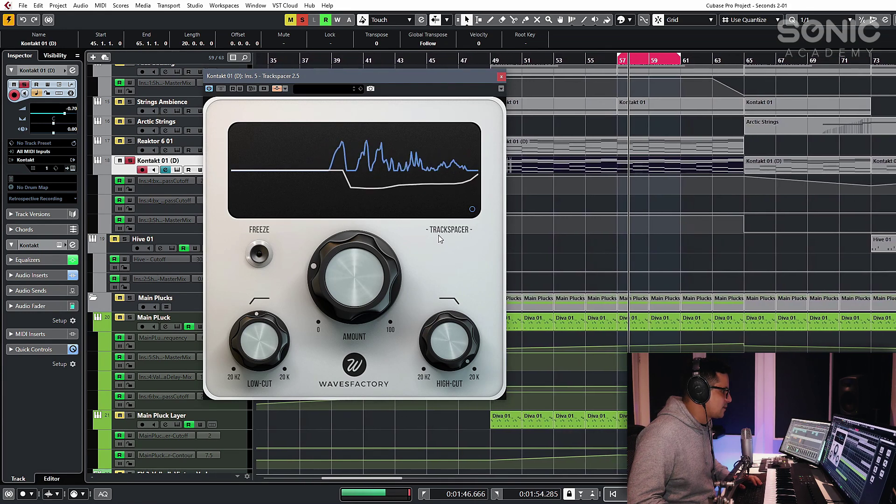
# - Set Trackspacer's High-Cut to about 4227 Hz and raise the Amount slightly
pyautogui.moveTo(458, 362); pyautogui.dragTo(462, 344)
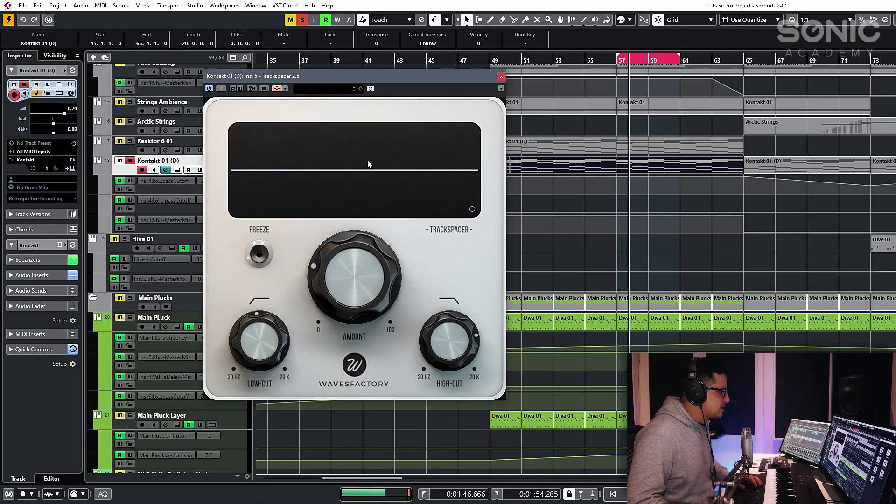
pyautogui.moveTo(438, 352)
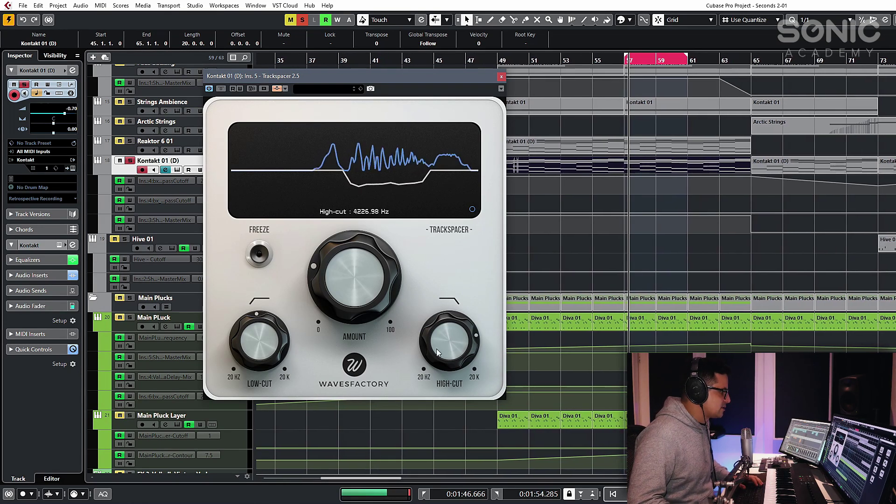
pyautogui.moveTo(371, 321)
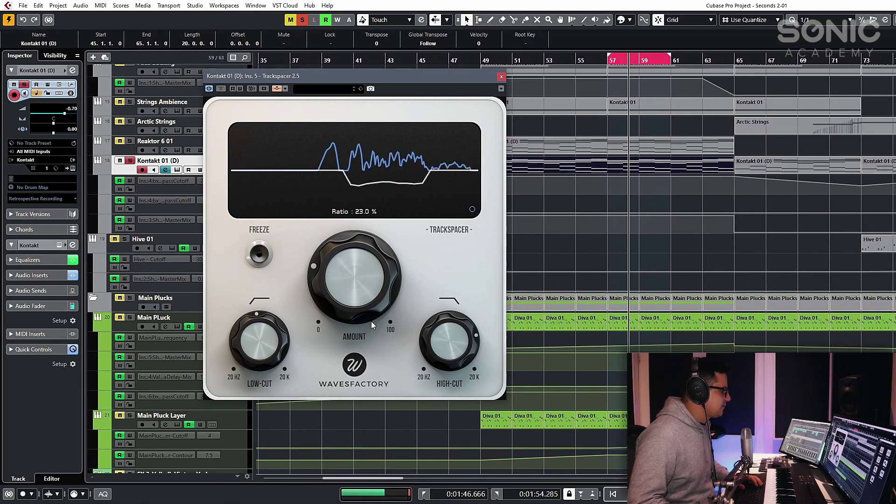
pyautogui.moveTo(337, 316); pyautogui.dragTo(344, 290)
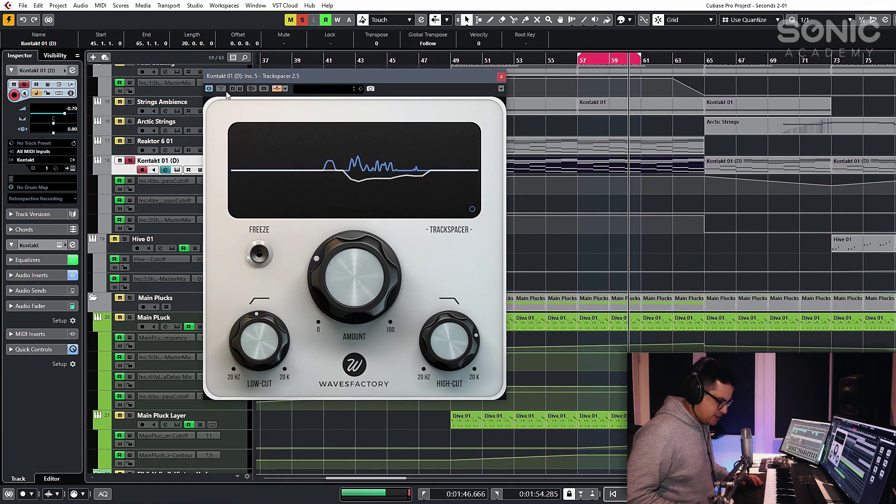
# - Replay the loop from its start, comparing Trackspacer bypassed and active while raising the Amount in small increments
pyautogui.press('space')
pyautogui.press('KP_1')
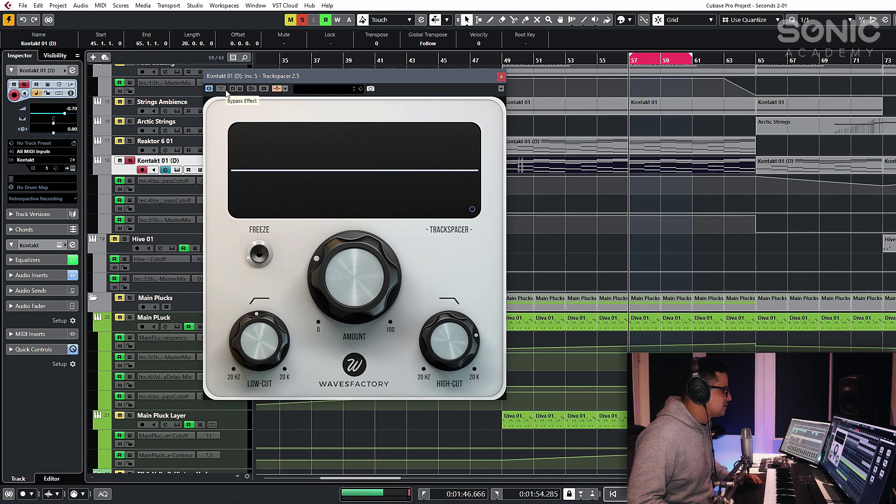
pyautogui.press('space')
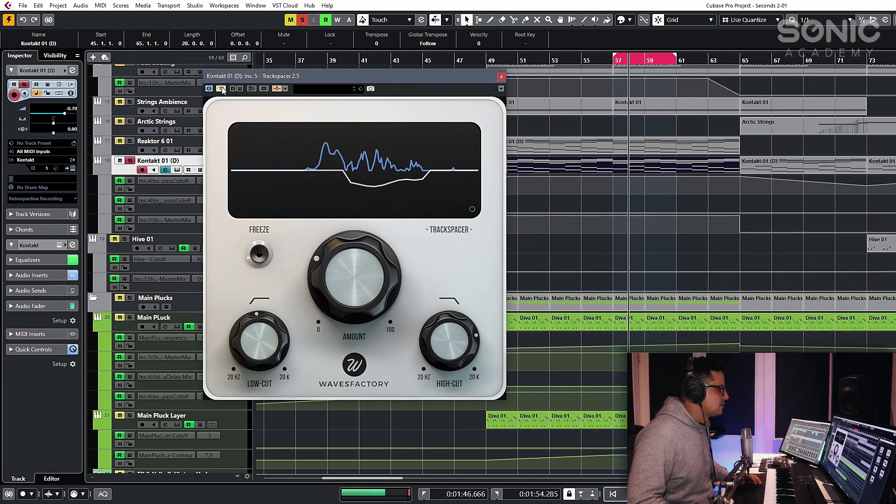
pyautogui.click(222, 88)
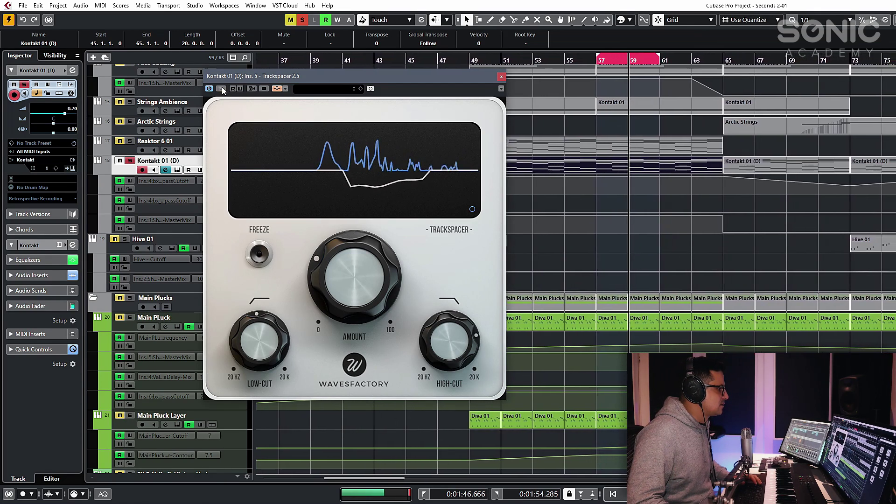
pyautogui.moveTo(343, 288); pyautogui.dragTo(343, 279)
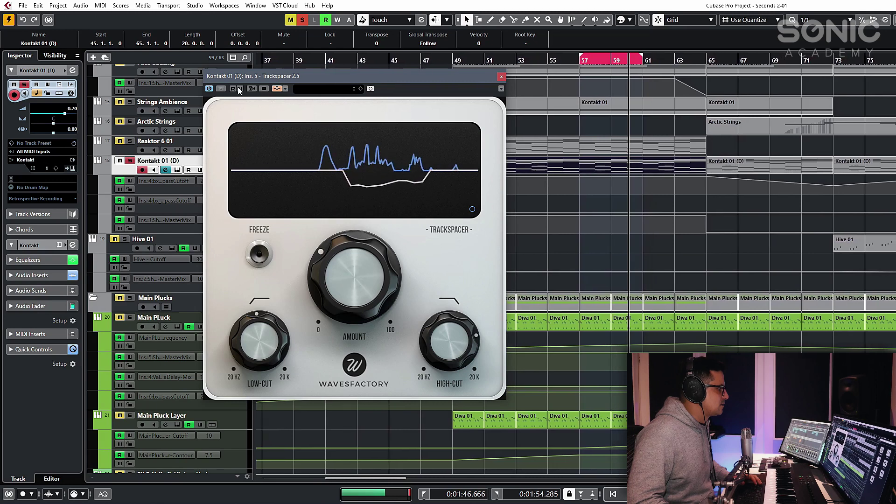
pyautogui.click(221, 89)
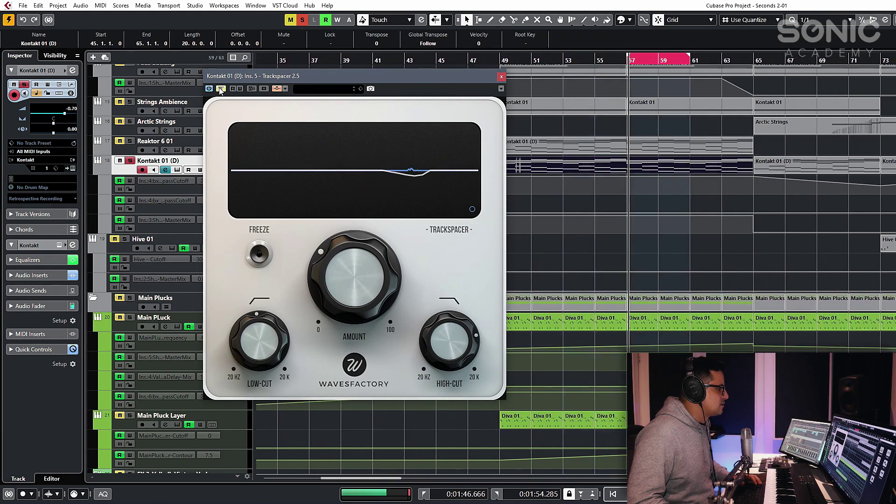
pyautogui.click(220, 89)
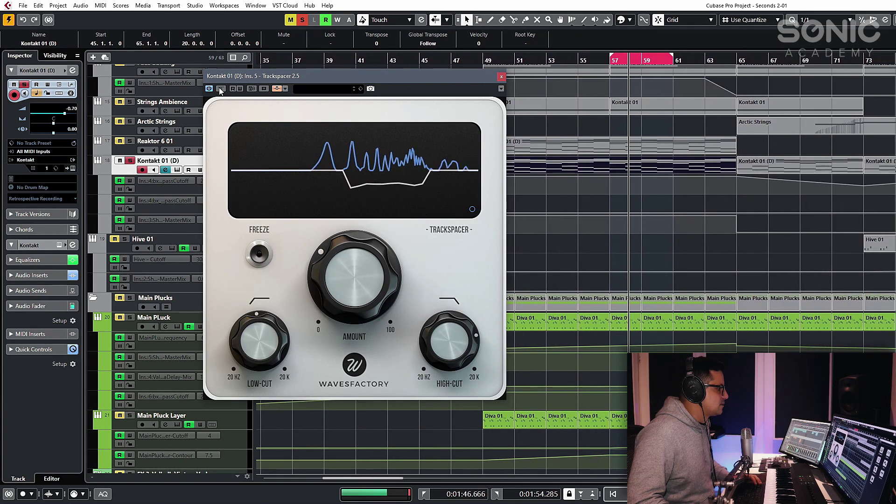
pyautogui.moveTo(324, 256); pyautogui.dragTo(326, 253)
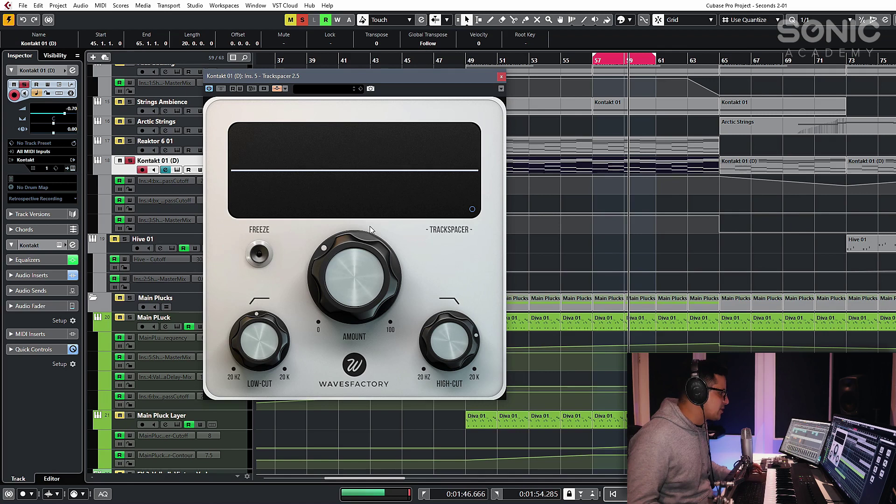
# - Open Trackspacer's Advanced Panel and raise the Amount to about 64%
pyautogui.moveTo(365, 299)
pyautogui.moveTo(344, 249); pyautogui.dragTo(344, 242)
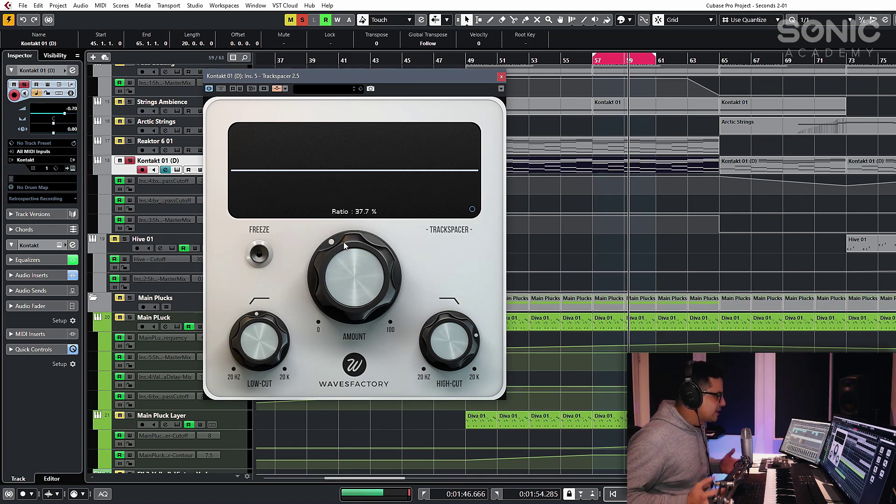
pyautogui.click(473, 209)
pyautogui.moveTo(364, 299); pyautogui.dragTo(357, 235)
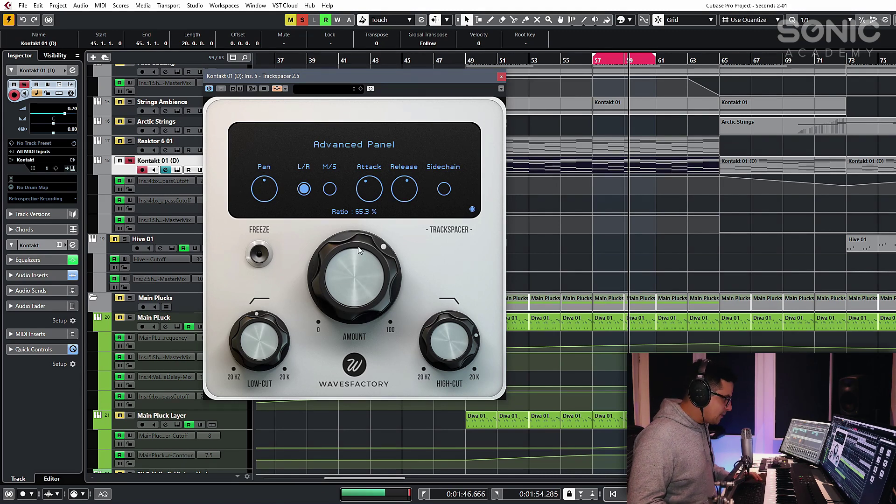
pyautogui.scroll(2, 363, 278)
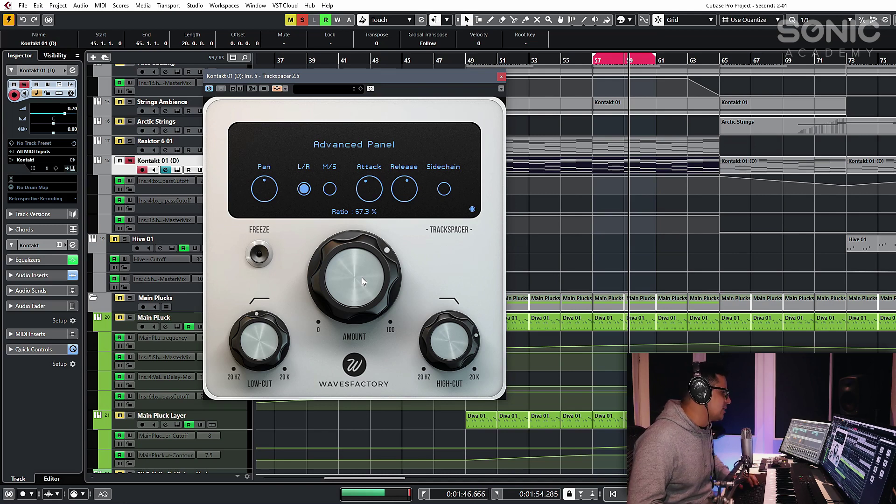
pyautogui.moveTo(363, 277)
pyautogui.mouseDown()
pyautogui.moveTo(351, 296)
pyautogui.moveTo(361, 326)
pyautogui.moveTo(352, 285)
pyautogui.mouseUp()
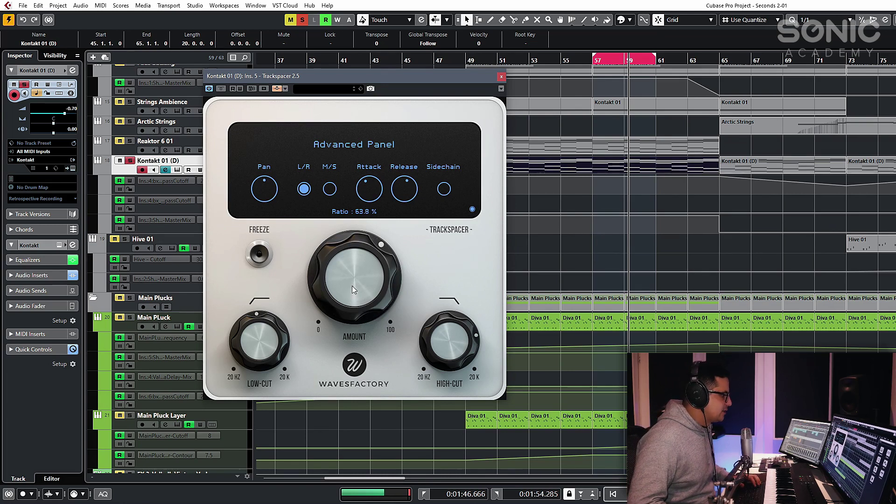
# - Shorten Trackspacer's Attack to 0.02 ms and its Release, increase the Amount further, and return both times to about mid-range
pyautogui.moveTo(371, 183); pyautogui.dragTo(352, 237)
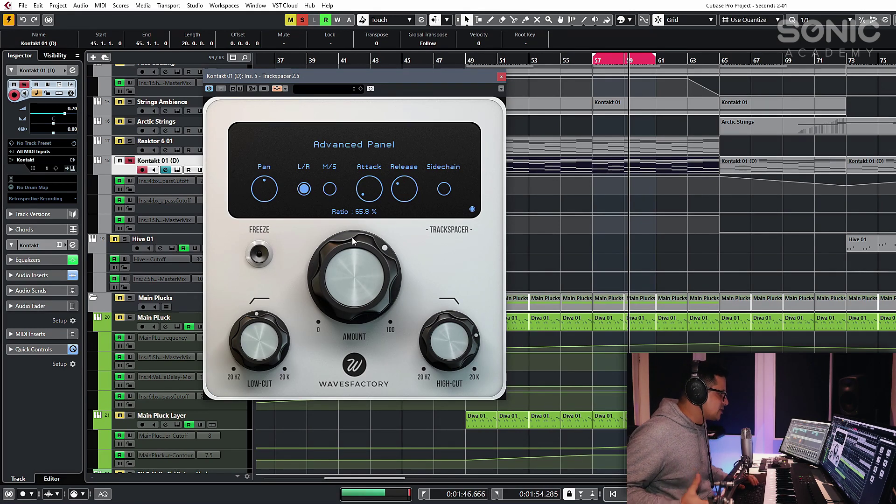
pyautogui.moveTo(352, 237); pyautogui.dragTo(347, 280)
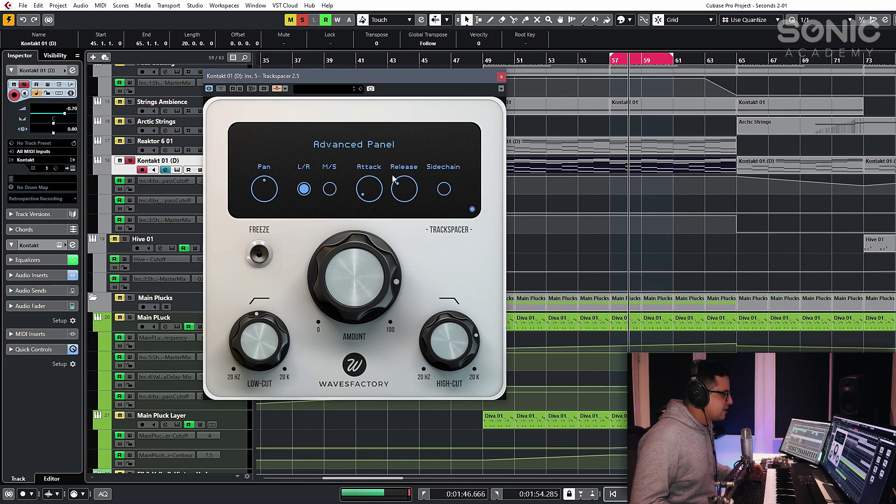
pyautogui.moveTo(404, 191); pyautogui.dragTo(405, 226)
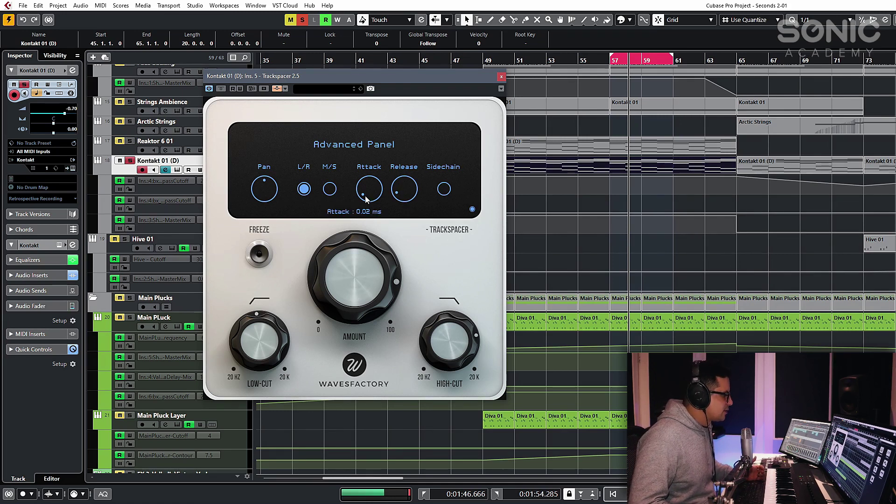
pyautogui.moveTo(370, 194); pyautogui.dragTo(372, 145)
pyautogui.moveTo(412, 190); pyautogui.dragTo(416, 143)
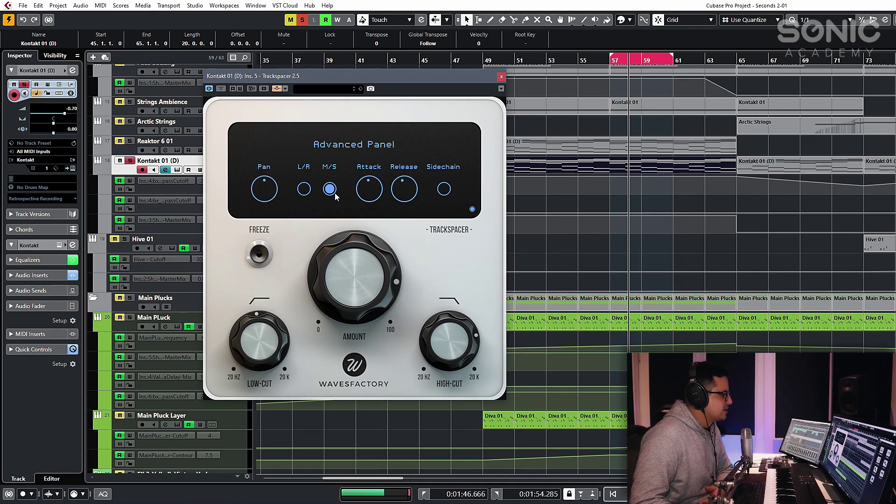
# - Switch Trackspacer's stereo processing to M/S and set the Pan to 82% Mid
pyautogui.moveTo(264, 189)
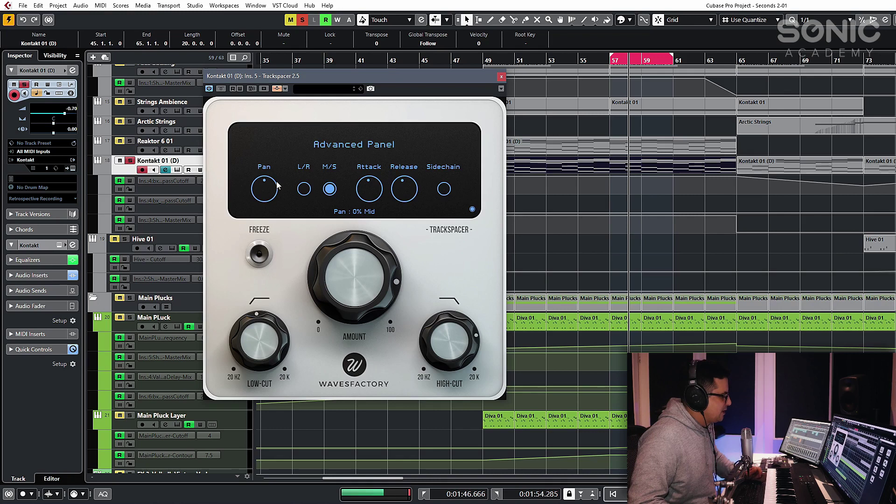
pyautogui.moveTo(270, 196); pyautogui.dragTo(270, 217)
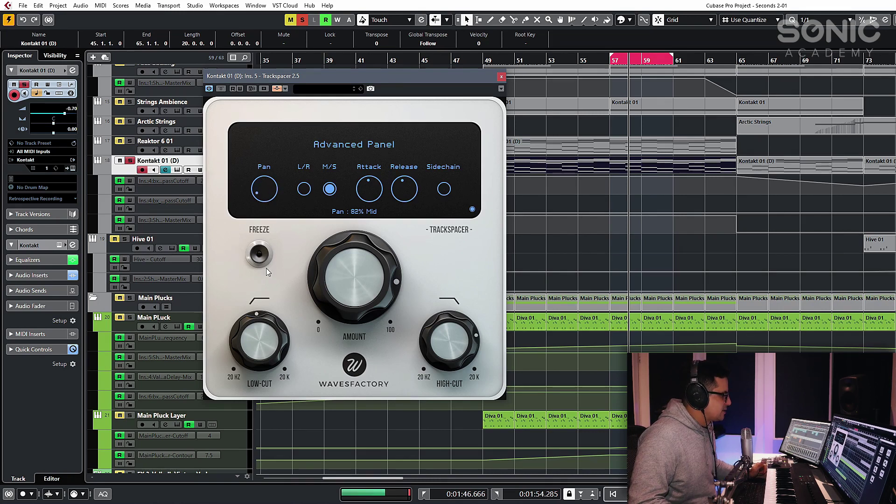
# - Move Trackspacer's Pan further toward Mid and lower the Amount to 0%
pyautogui.moveTo(266, 268); pyautogui.dragTo(269, 348)
pyautogui.moveTo(375, 282); pyautogui.dragTo(376, 503)
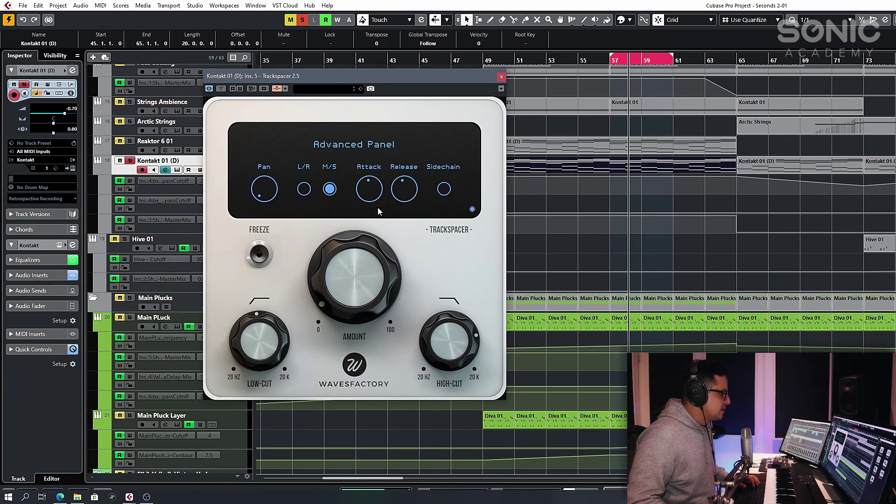
pyautogui.moveTo(379, 298)
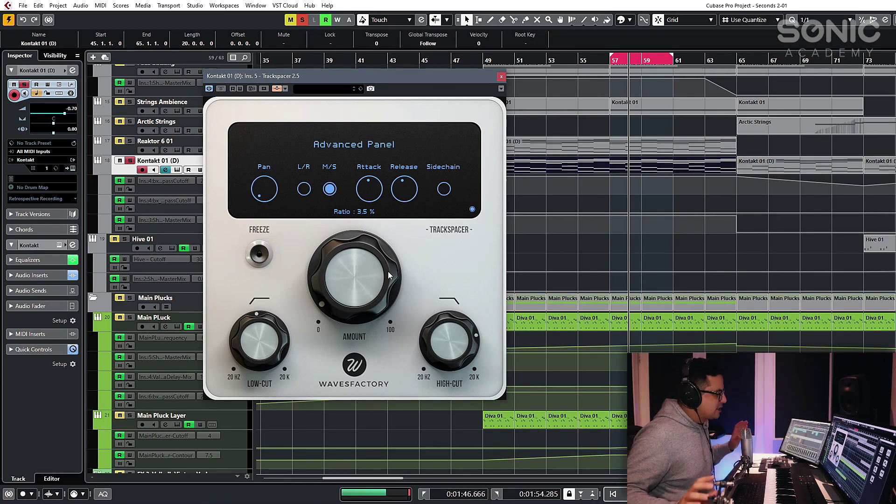
pyautogui.moveTo(373, 309); pyautogui.dragTo(372, 342)
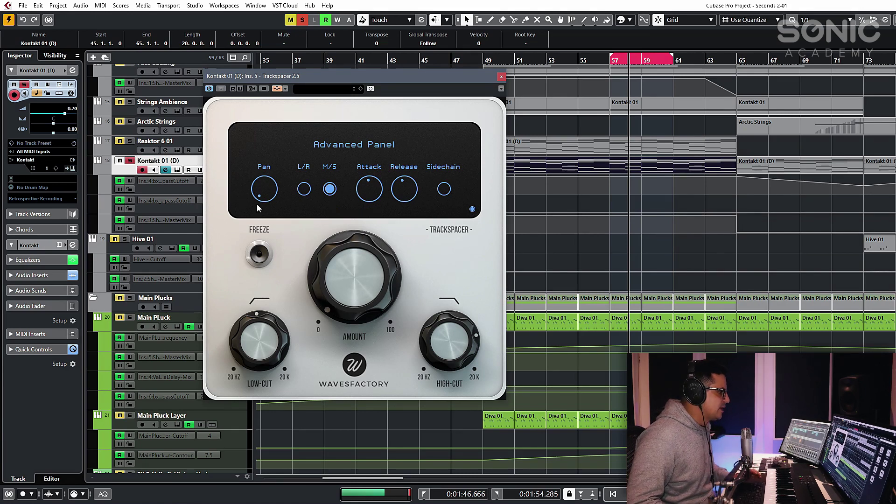
pyautogui.moveTo(321, 258)
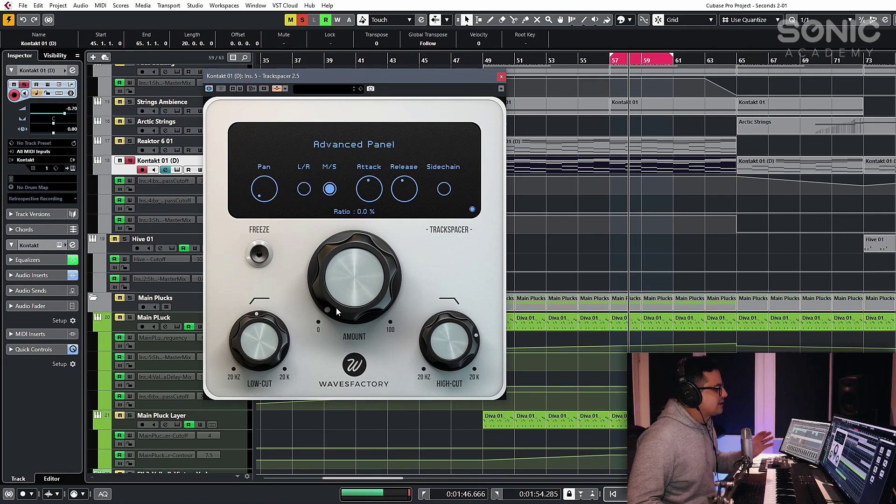
pyautogui.moveTo(336, 307); pyautogui.dragTo(336, 245)
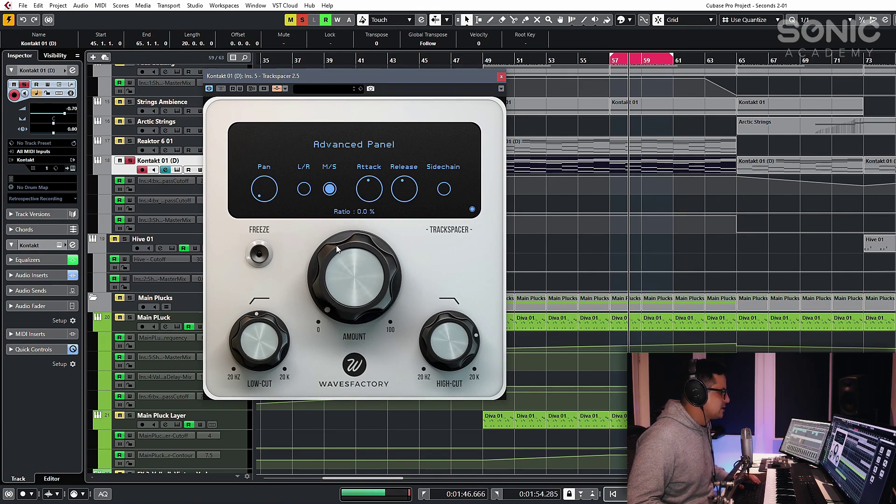
# - Return Trackspacer to its spectrum display and raise the Amount to 59% and beyond during loop playback, comparing it with the effect bypassed
pyautogui.click(472, 209)
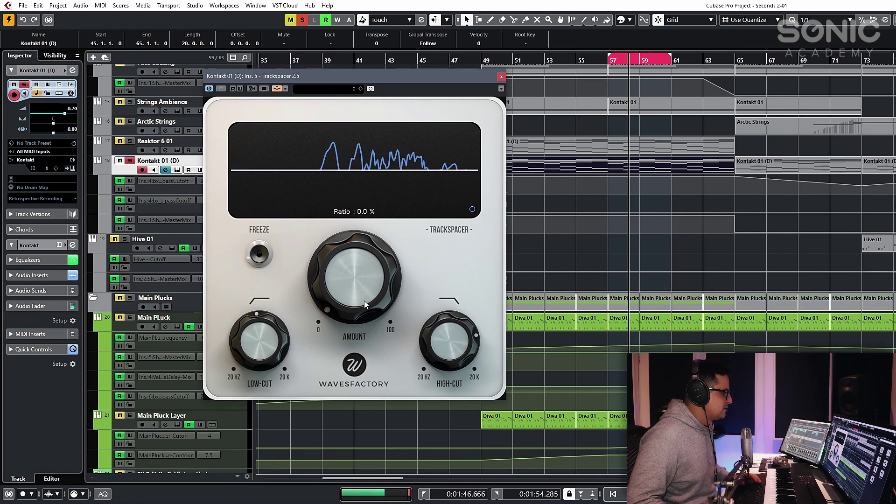
pyautogui.moveTo(364, 300); pyautogui.dragTo(368, 133)
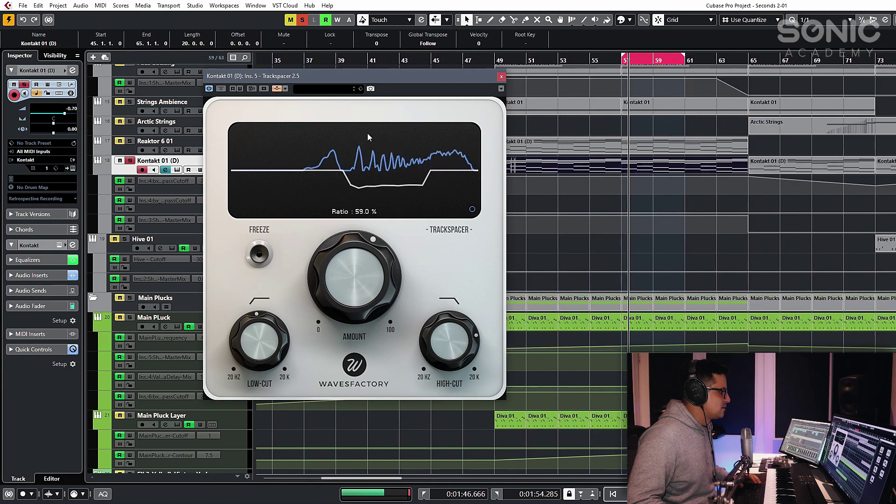
pyautogui.moveTo(359, 257); pyautogui.dragTo(360, 249)
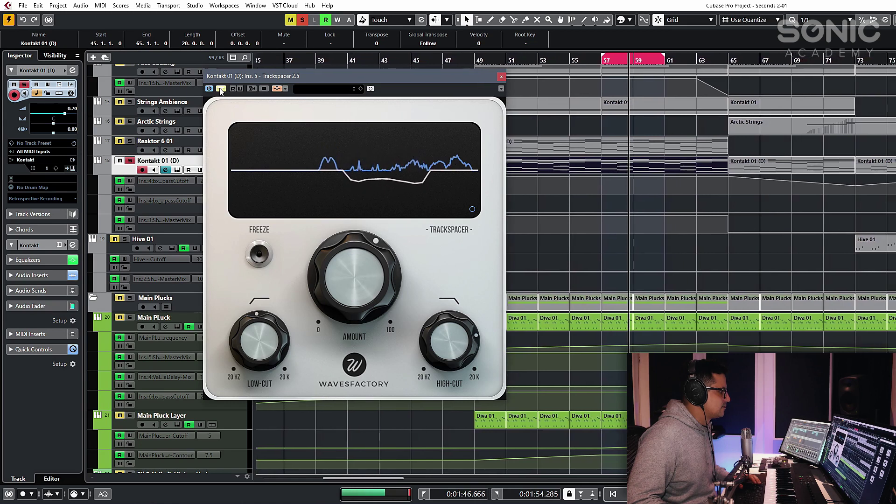
pyautogui.moveTo(303, 268); pyautogui.dragTo(318, 229)
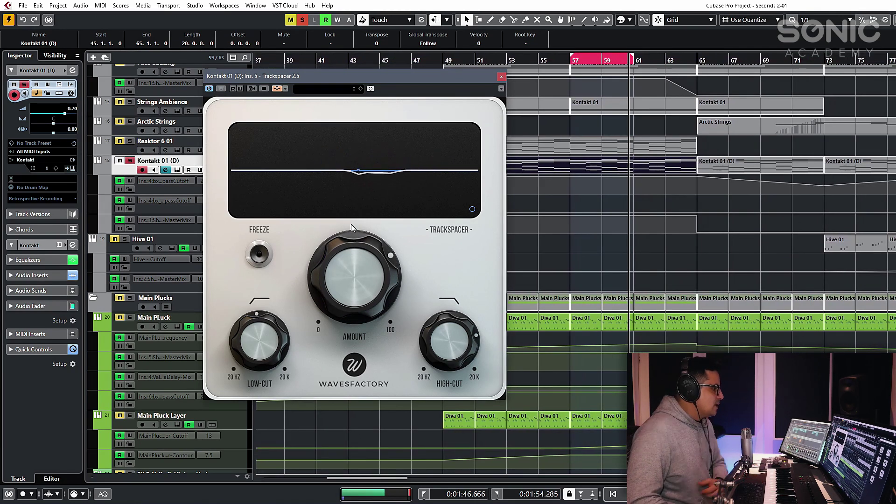
pyautogui.moveTo(468, 336)
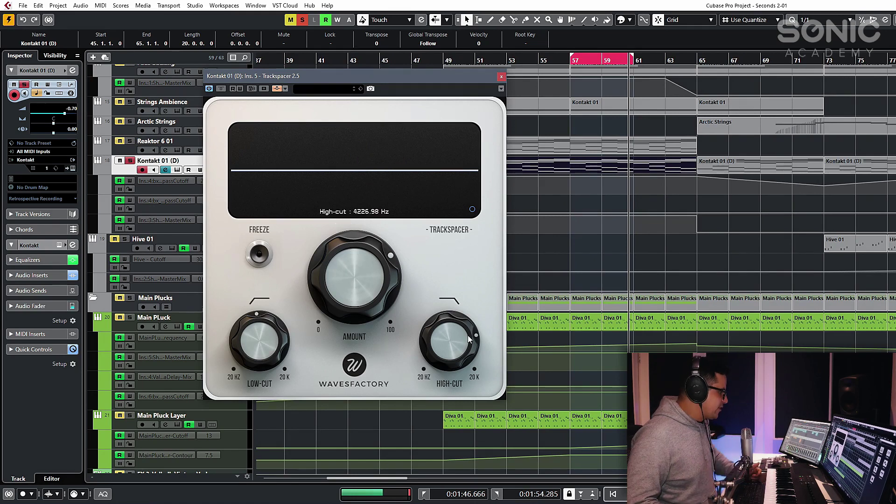
pyautogui.moveTo(371, 284)
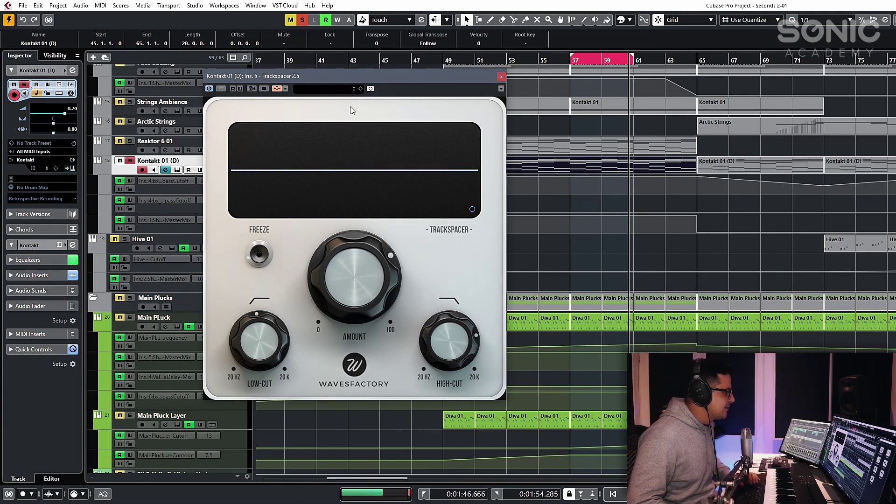
# - Reopen the Advanced Panel, readjust the Pan toward Mid, and try the Amount at 50%, 60.8% and 64%
pyautogui.click(472, 211)
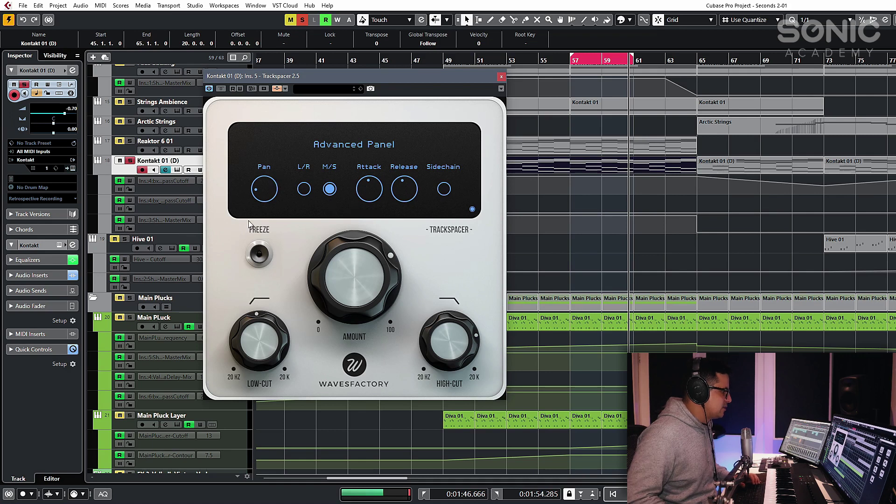
pyautogui.moveTo(272, 205)
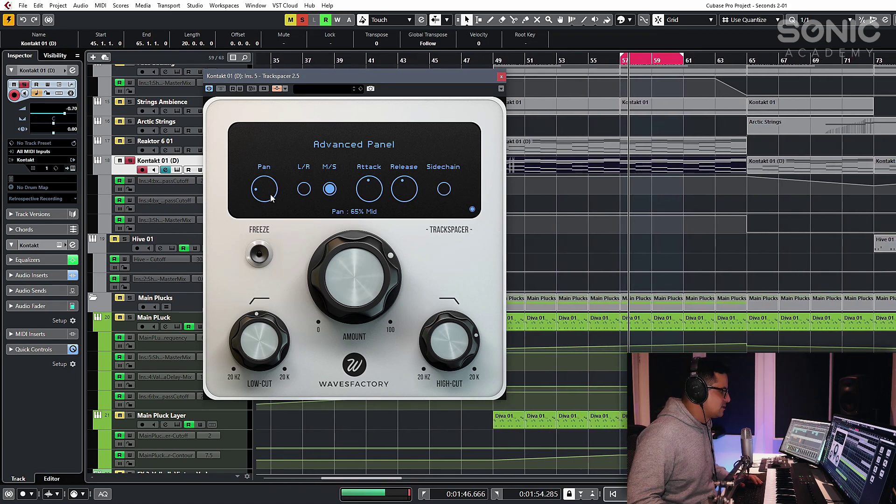
pyautogui.moveTo(362, 272); pyautogui.dragTo(362, 281)
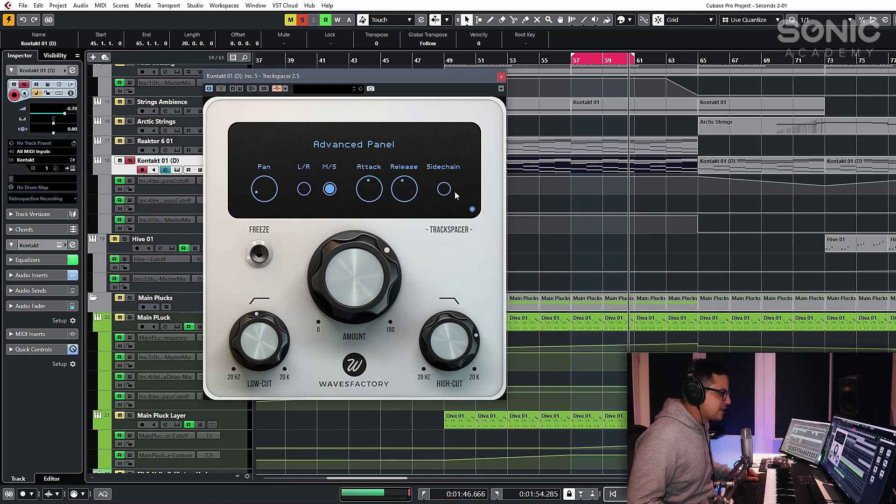
pyautogui.scroll(-5, 383, 279)
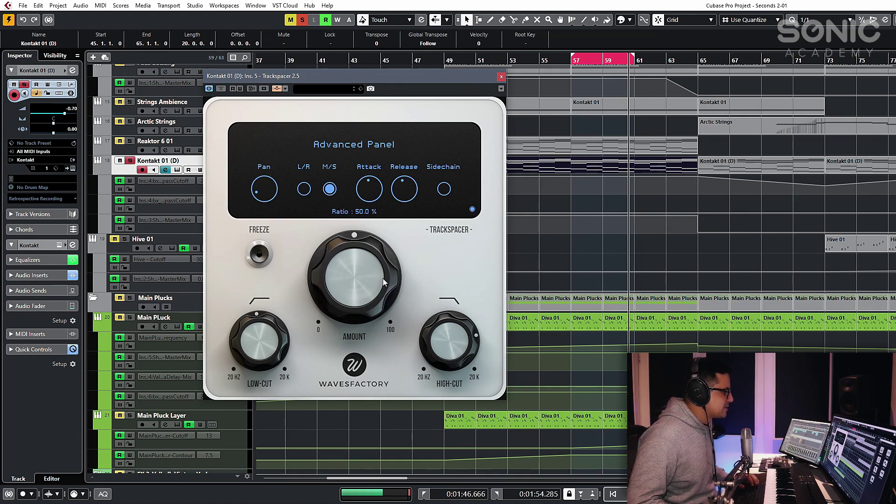
pyautogui.moveTo(386, 258); pyautogui.dragTo(386, 242)
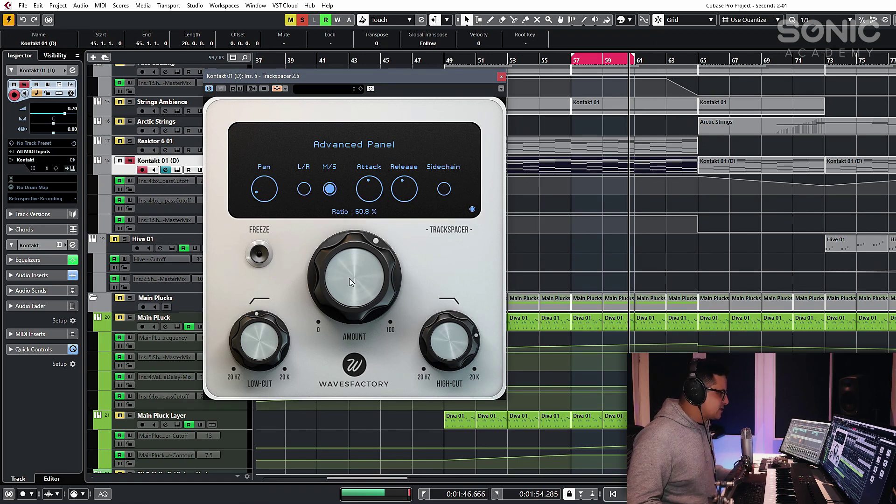
pyautogui.moveTo(350, 278); pyautogui.dragTo(352, 269)
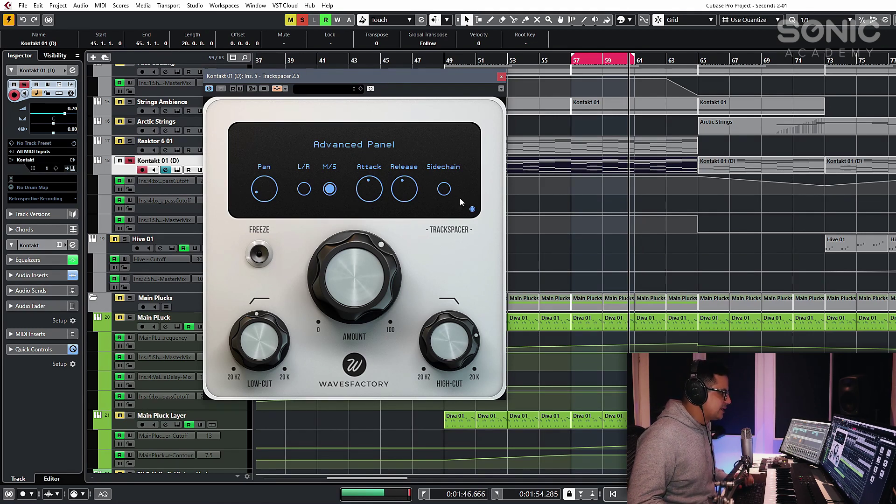
# - Show the spectrum display, freeze the reduction curve during playback, lower the Amount to 60.8%, and stop playback
pyautogui.click(473, 210)
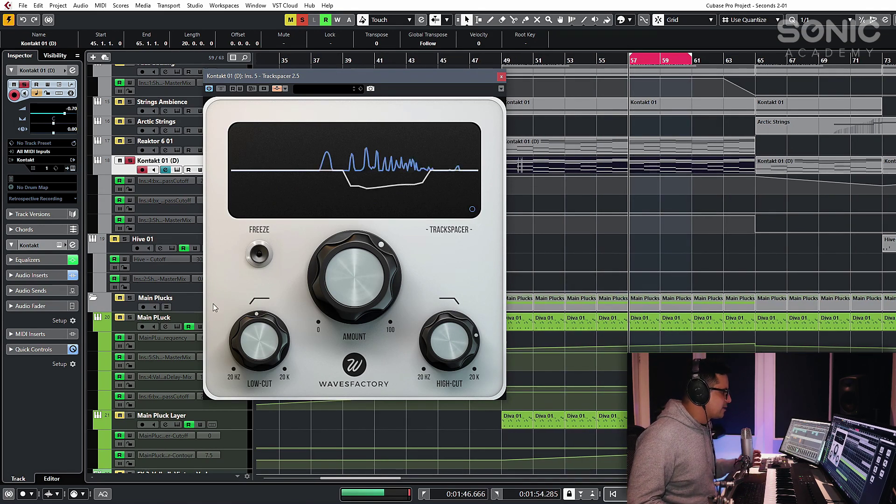
pyautogui.click(262, 260)
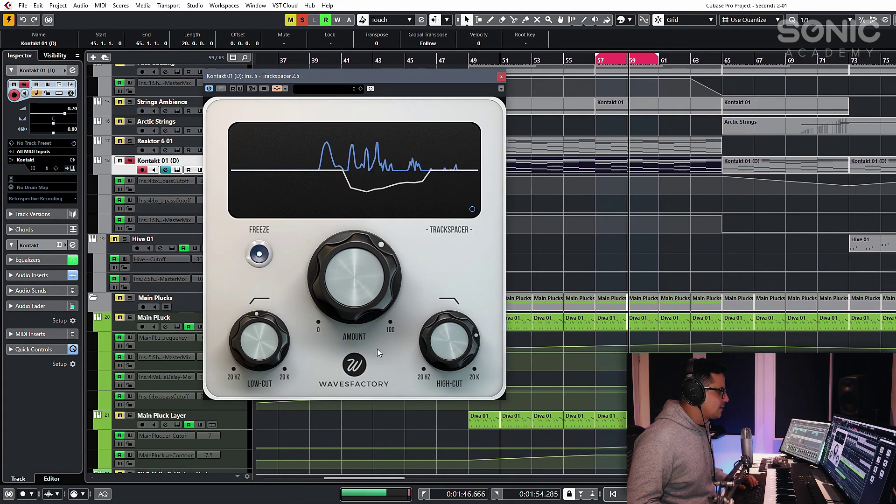
pyautogui.moveTo(346, 309)
pyautogui.moveTo(331, 296); pyautogui.dragTo(332, 297)
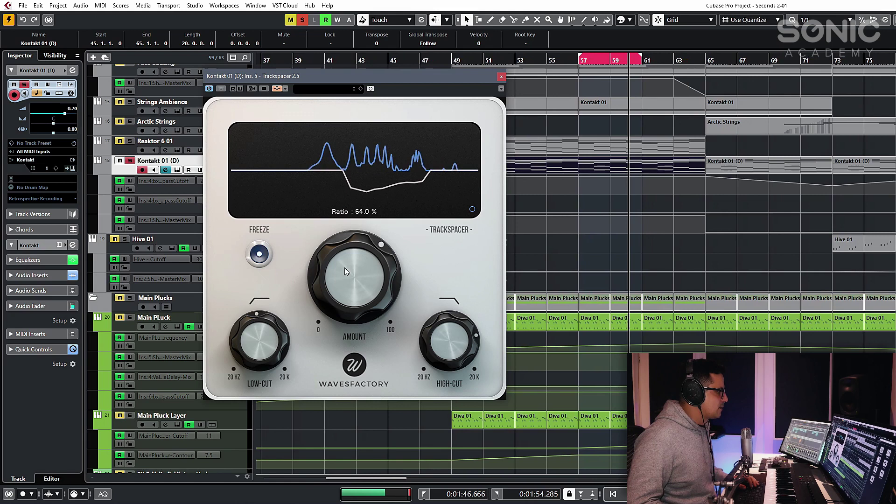
pyautogui.moveTo(385, 281); pyautogui.dragTo(384, 289)
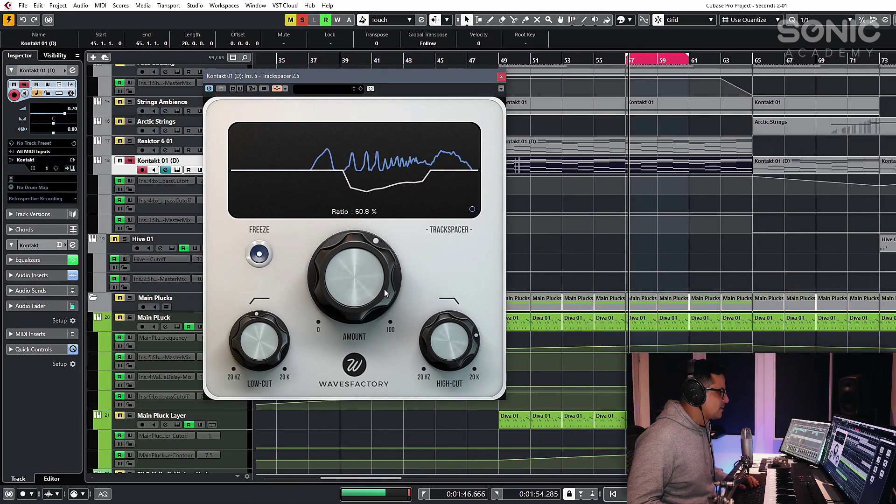
pyautogui.press('space')
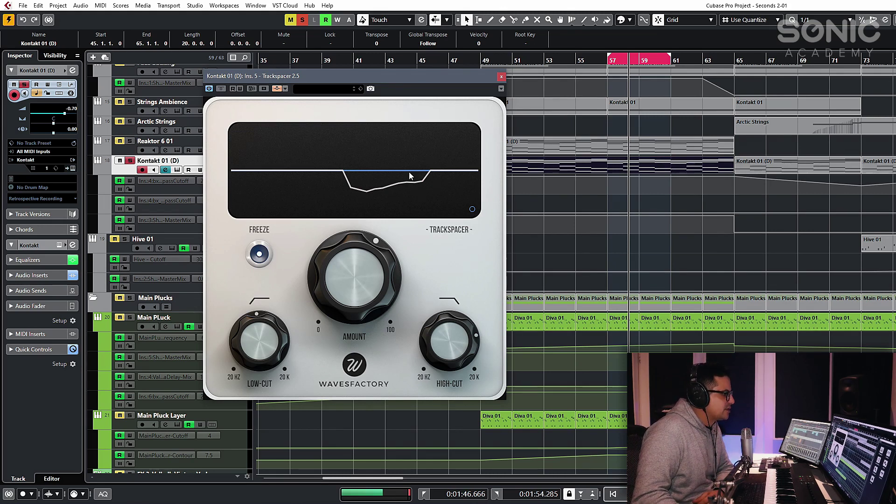
# - Turn Freeze off and lengthen the Attack and Release in the Advanced Panel, taking the Release to 139.87 ms
pyautogui.moveTo(380, 241)
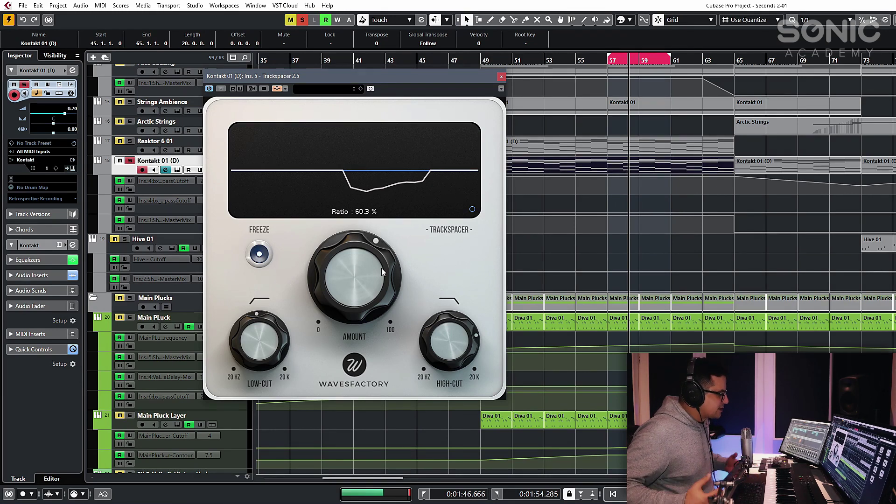
pyautogui.click(260, 259)
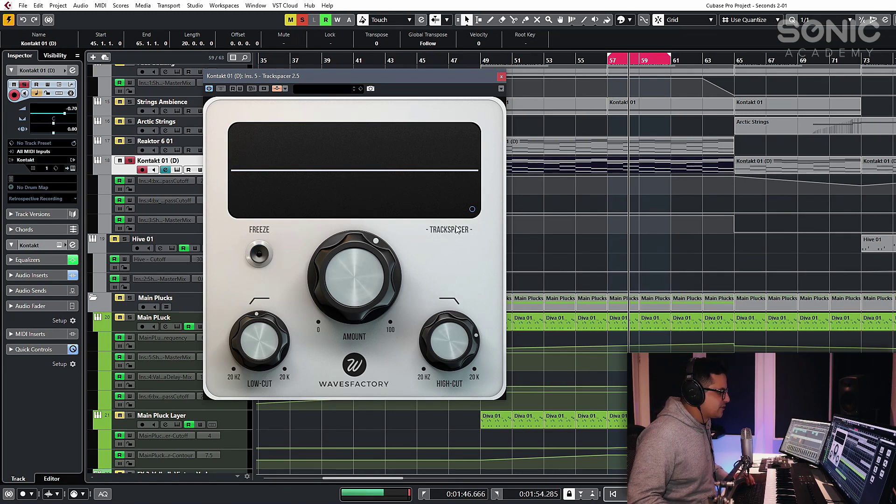
pyautogui.click(472, 210)
pyautogui.moveTo(368, 198); pyautogui.dragTo(383, 152)
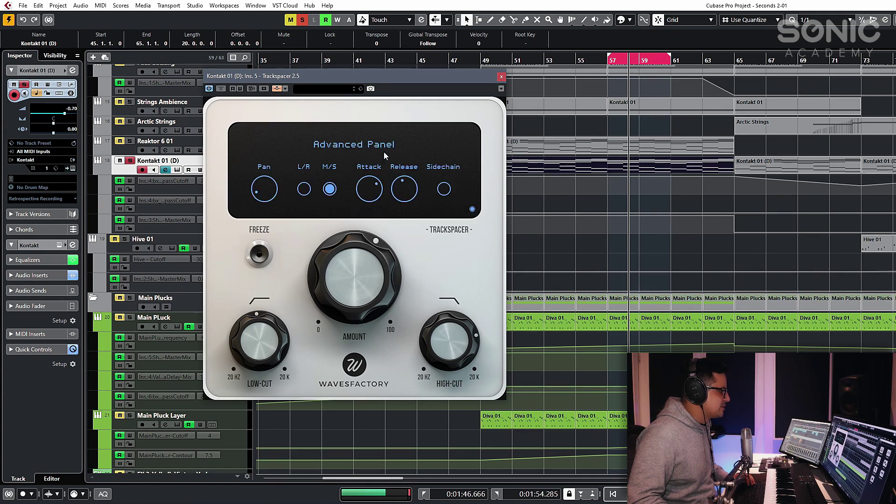
pyautogui.moveTo(407, 192); pyautogui.dragTo(425, 149)
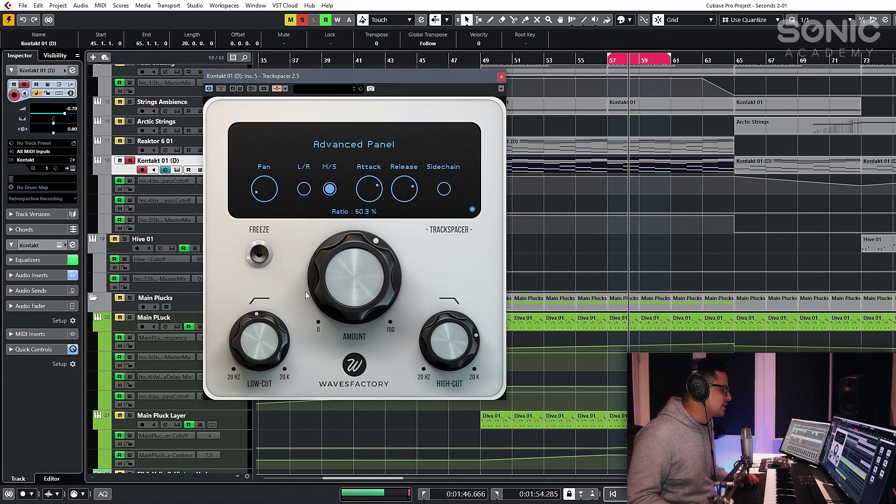
# - Raise the Amount to about 70%, shorten the Attack slightly, and trim the Amount back a little during playback
pyautogui.moveTo(305, 292); pyautogui.dragTo(359, 246)
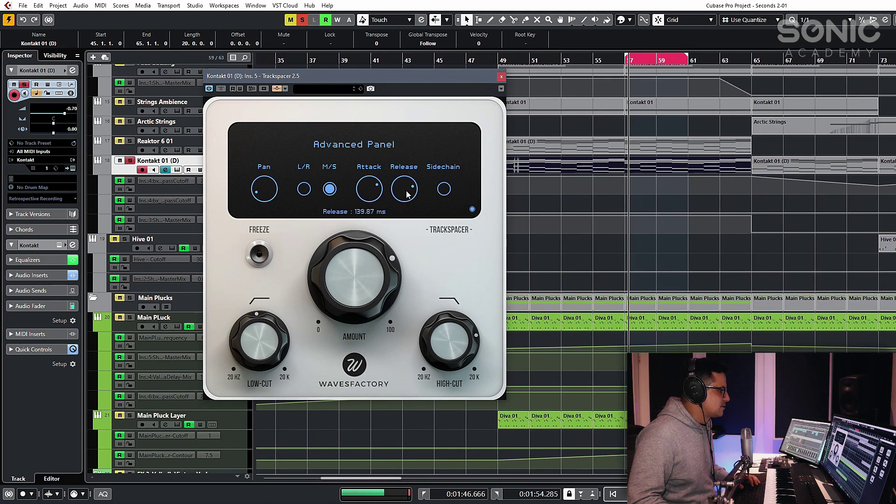
pyautogui.moveTo(371, 190); pyautogui.dragTo(409, 192)
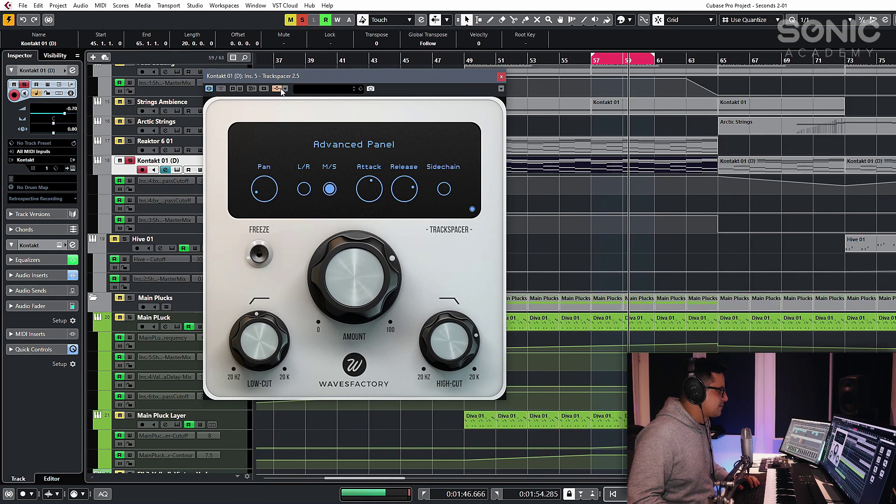
pyautogui.moveTo(376, 288); pyautogui.dragTo(377, 291)
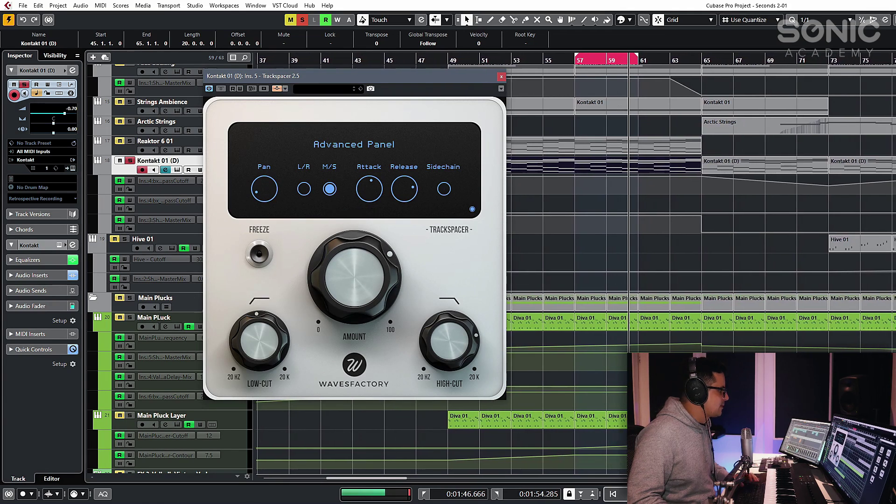
# - Clear all track solos and replay the loop in the full mix, comparing Trackspacer bypassed and active, with the Amount reduced to 60.7%
pyautogui.click(301, 20)
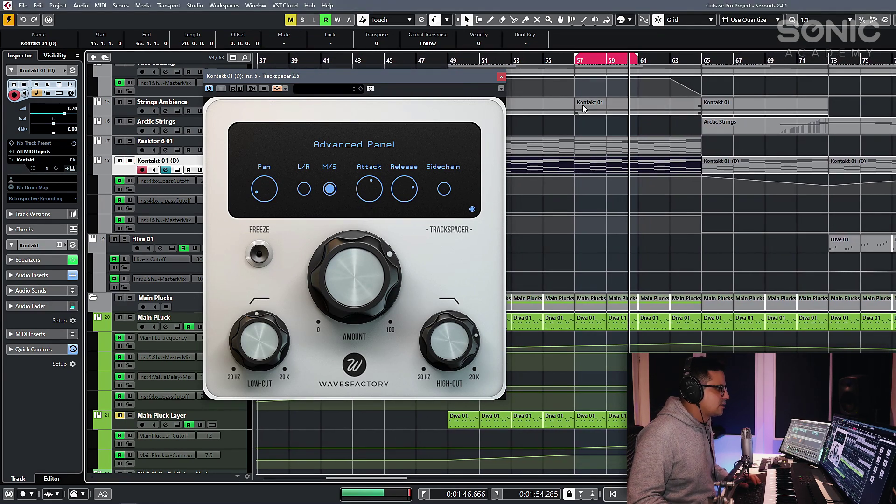
pyautogui.click(561, 60)
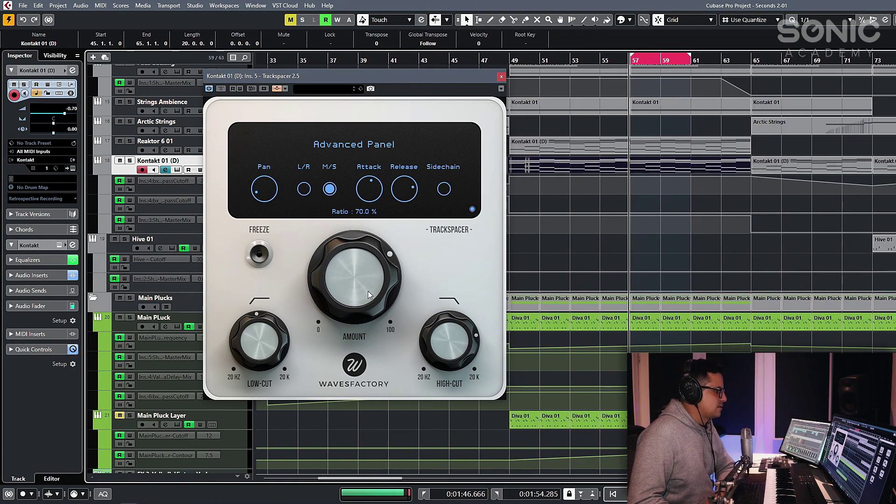
pyautogui.click(220, 90)
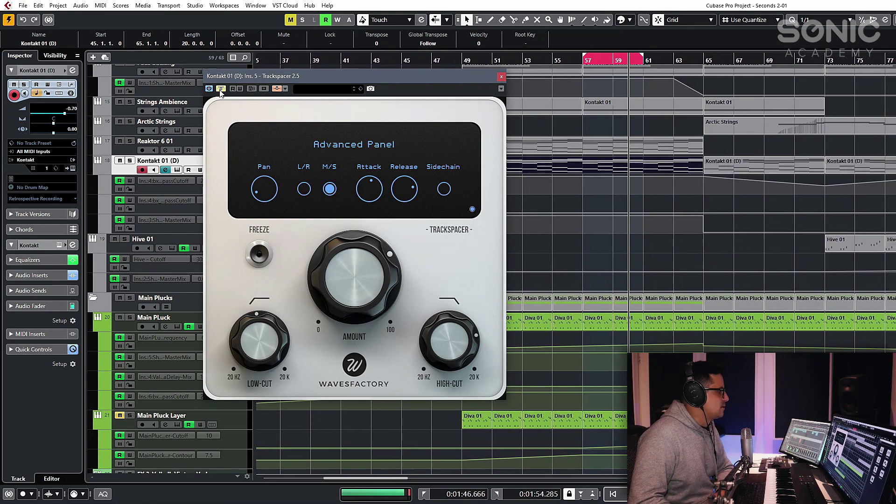
pyautogui.click(221, 90)
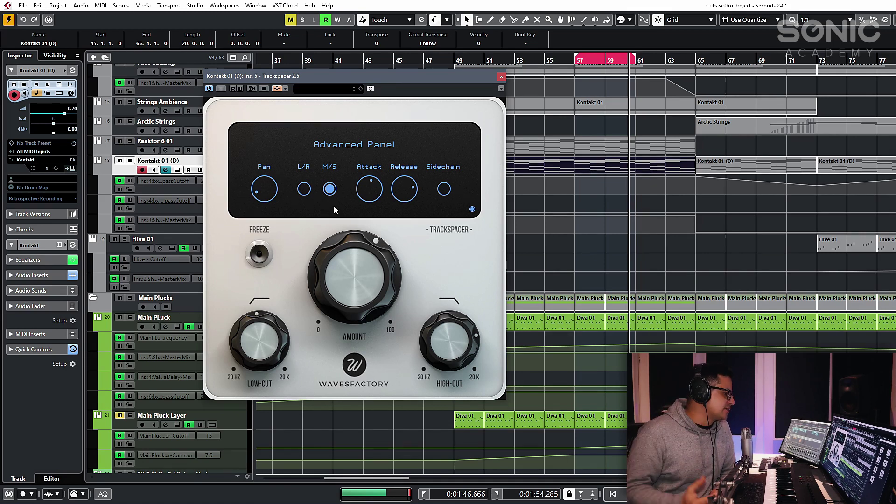
pyautogui.moveTo(263, 322)
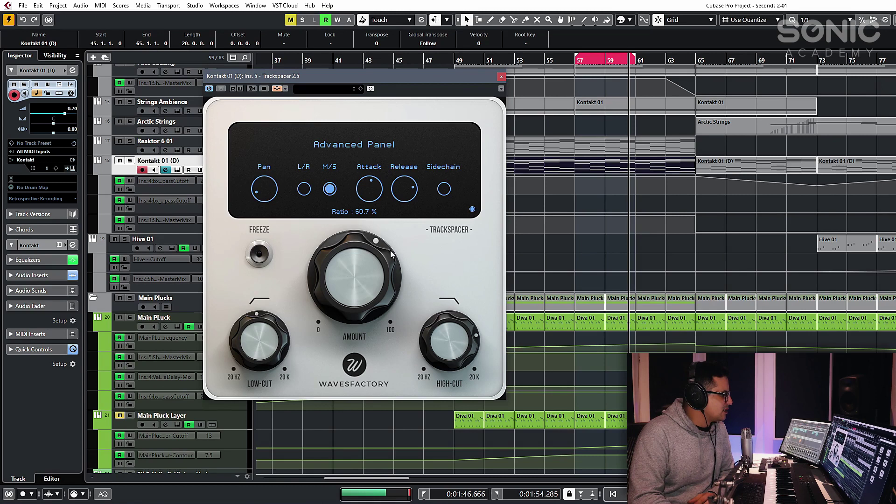
pyautogui.moveTo(397, 285)
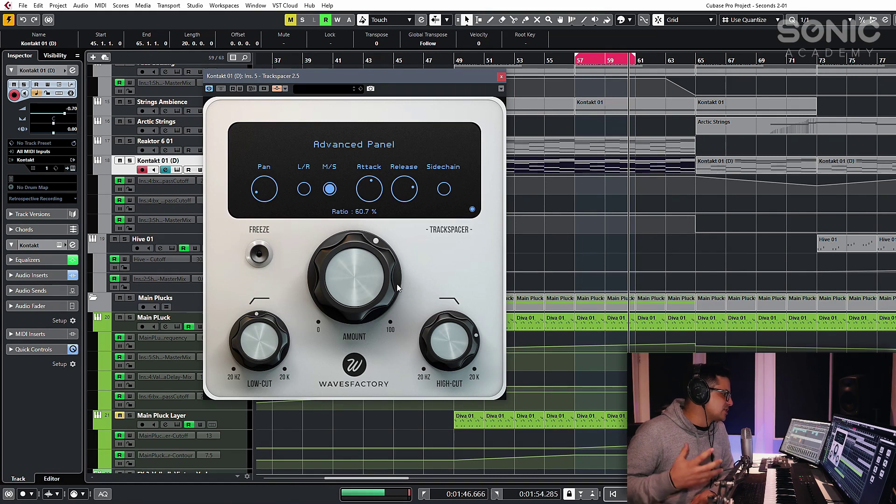